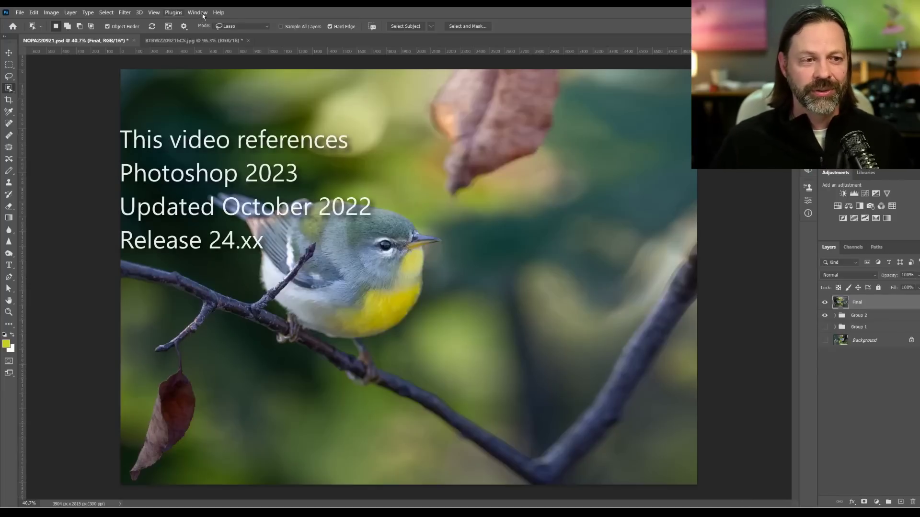
- Check the installed Photoshop version from the Help menu, then close the info
click(219, 15)
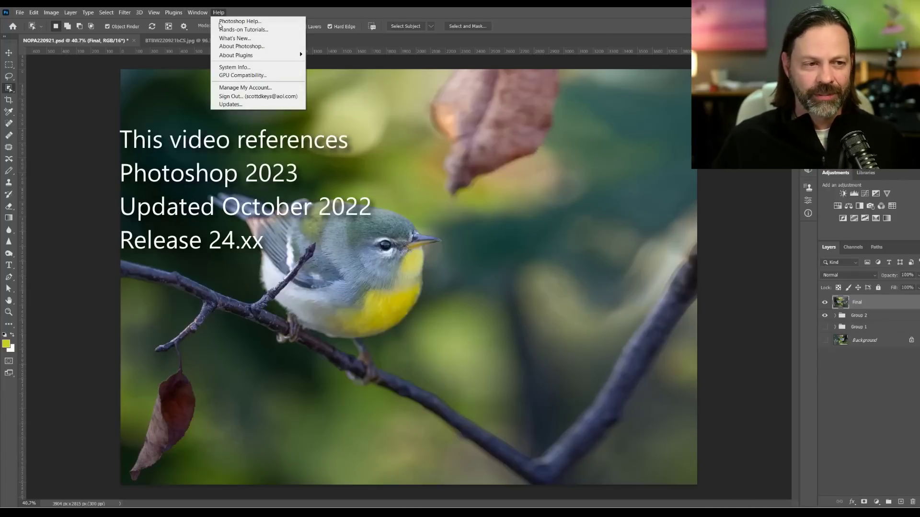
click(228, 46)
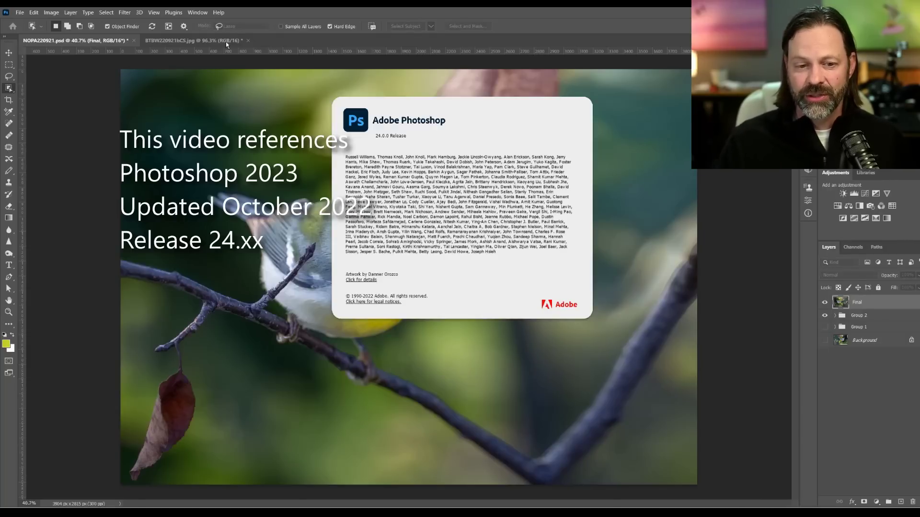
click(591, 26)
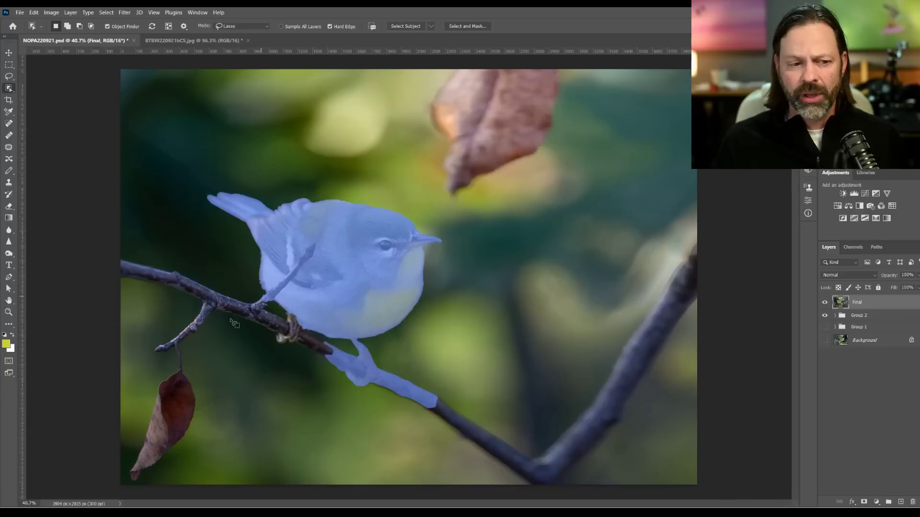
- Zoom in to 86.5% on the hanging leaf and pick the Lasso tool
scroll(364, 259, up, 3)
drag(258, 317, 479, 188)
scroll(431, 278, up, 3)
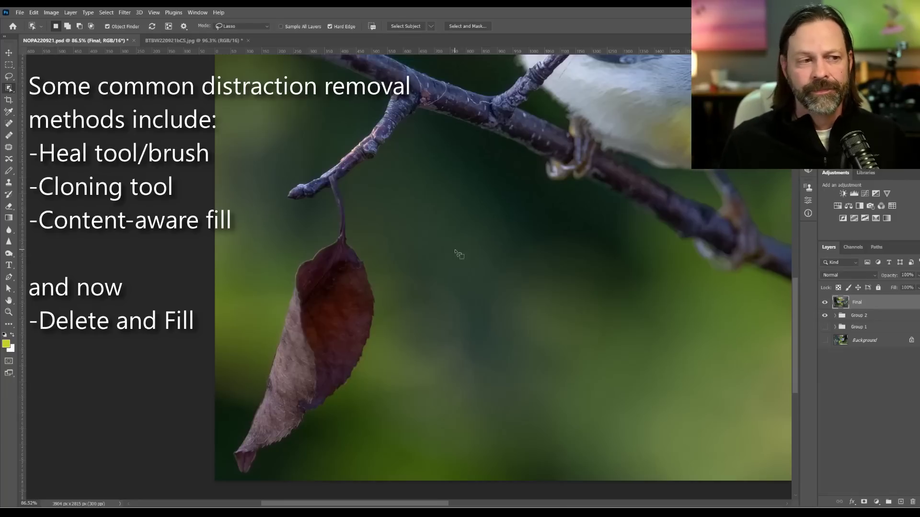
click(8, 76)
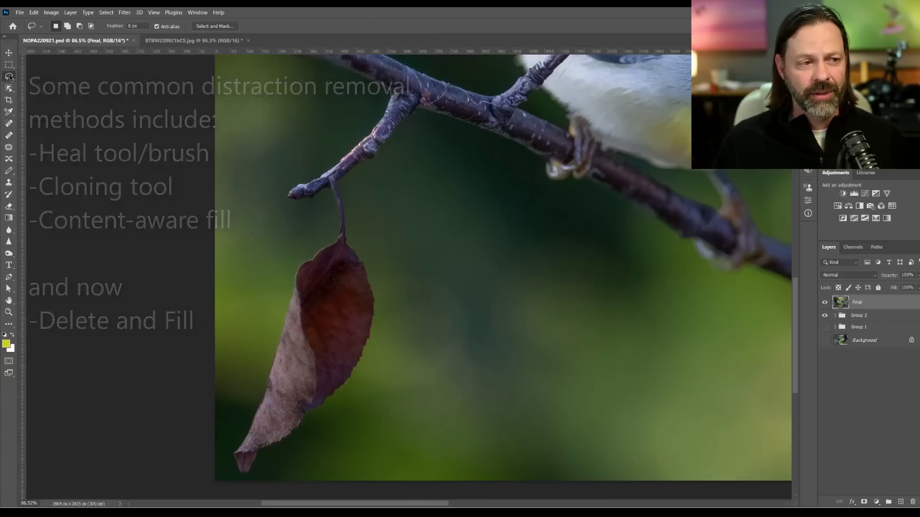
- Choose the plain Lasso Tool, loop loosely around the leaf and stem, and bring up the selection's commands
right_click(8, 76)
click(46, 79)
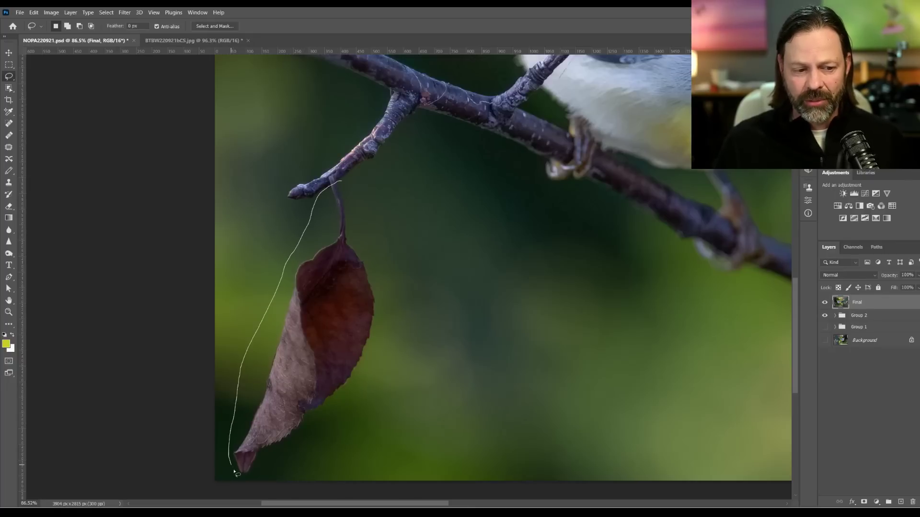
mouse_move(386, 340)
mouse_down()
mouse_move(394, 260)
mouse_move(336, 183)
mouse_up()
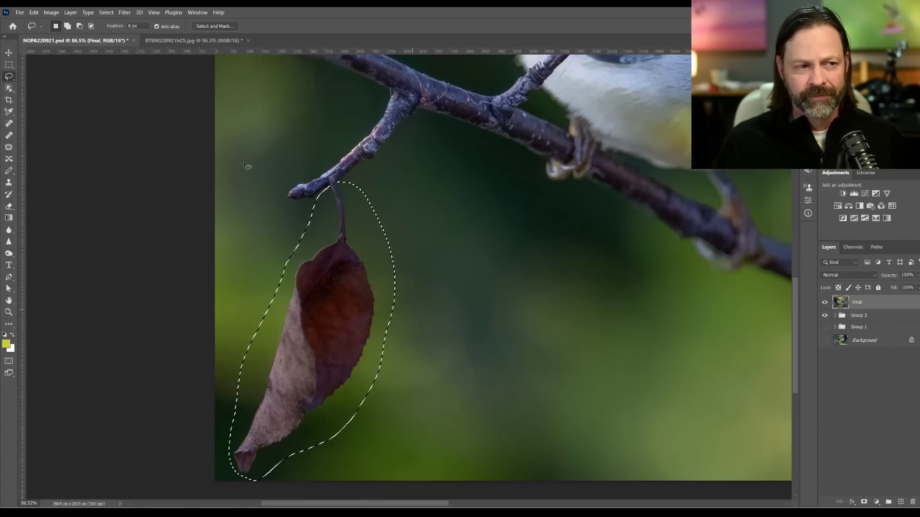
click(33, 12)
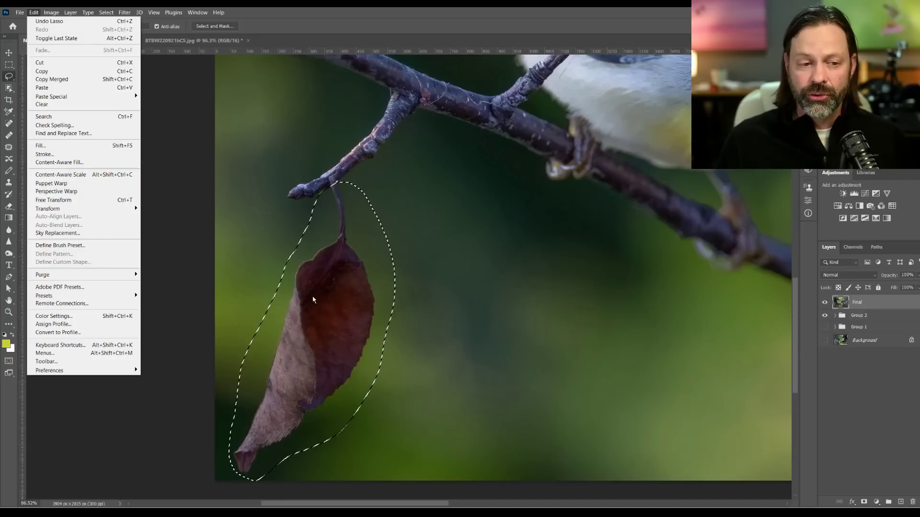
right_click(328, 297)
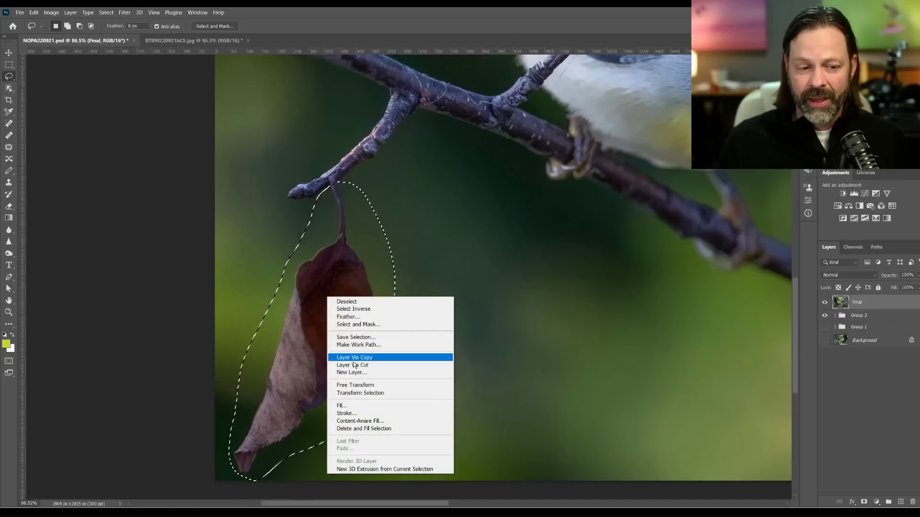
- Start Content-Aware Fill on the leaf selection and enlarge the preview to 69%
click(356, 422)
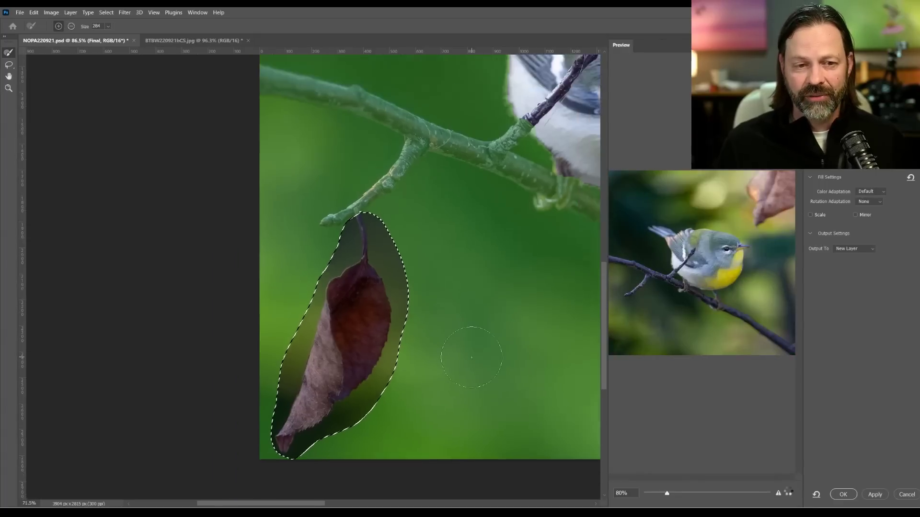
scroll(471, 357, down, 5)
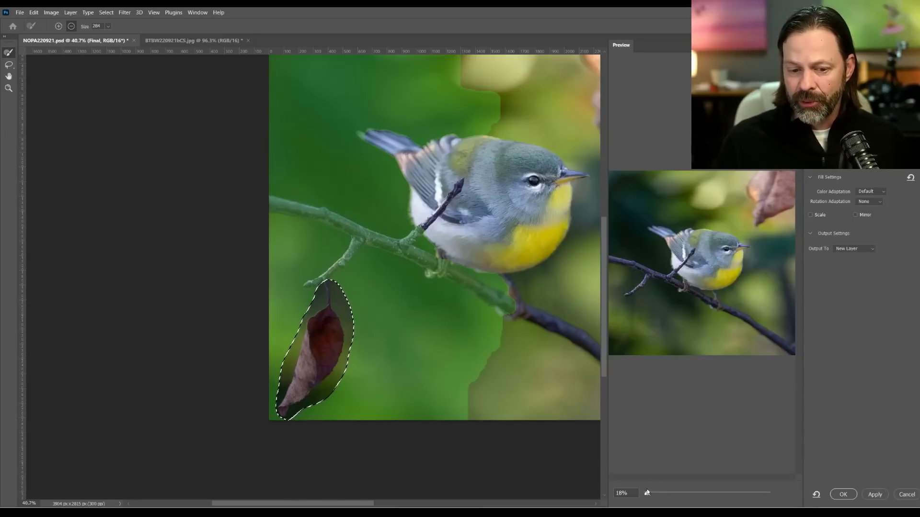
drag(647, 493, 664, 493)
drag(657, 438, 773, 377)
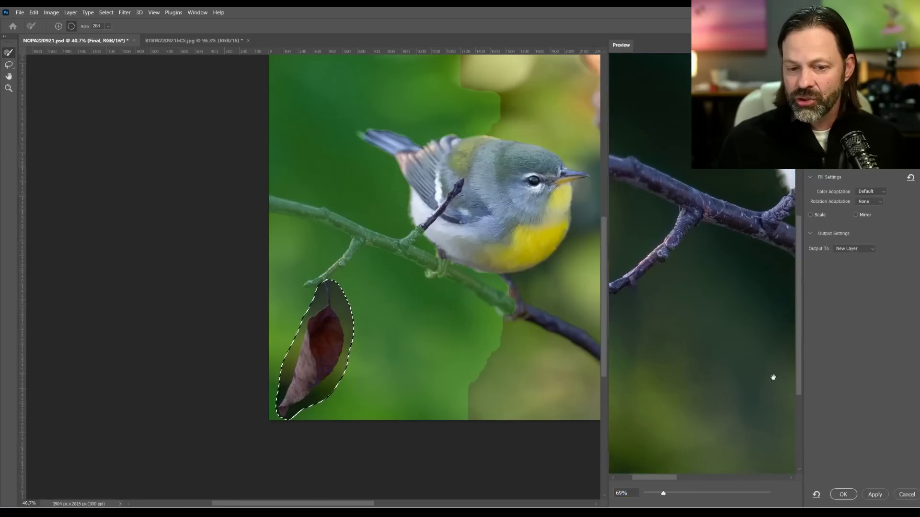
drag(666, 430, 735, 371)
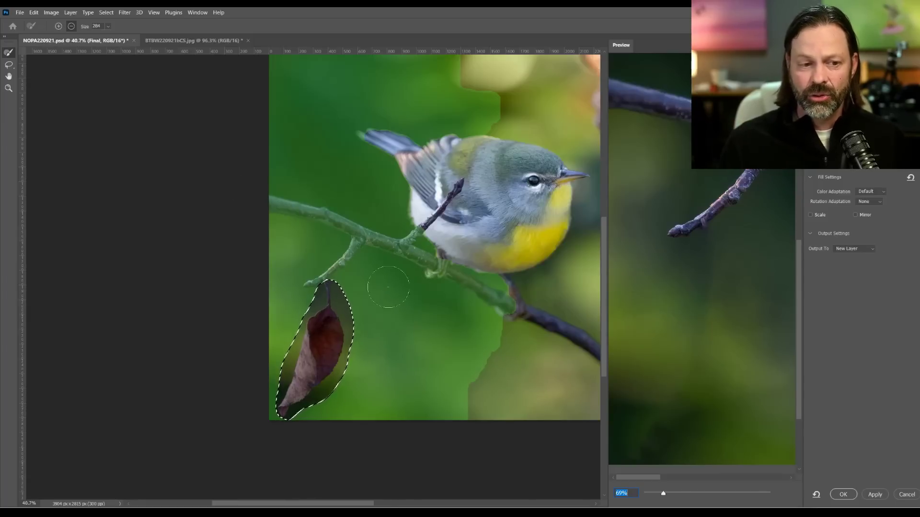
- Subtract the branch, lower-left branch and the bird's back and tail from sampling
mouse_move(266, 208)
mouse_down()
mouse_move(391, 248)
mouse_move(516, 312)
mouse_up()
mouse_move(355, 239)
mouse_down()
mouse_move(316, 250)
mouse_move(297, 270)
mouse_up()
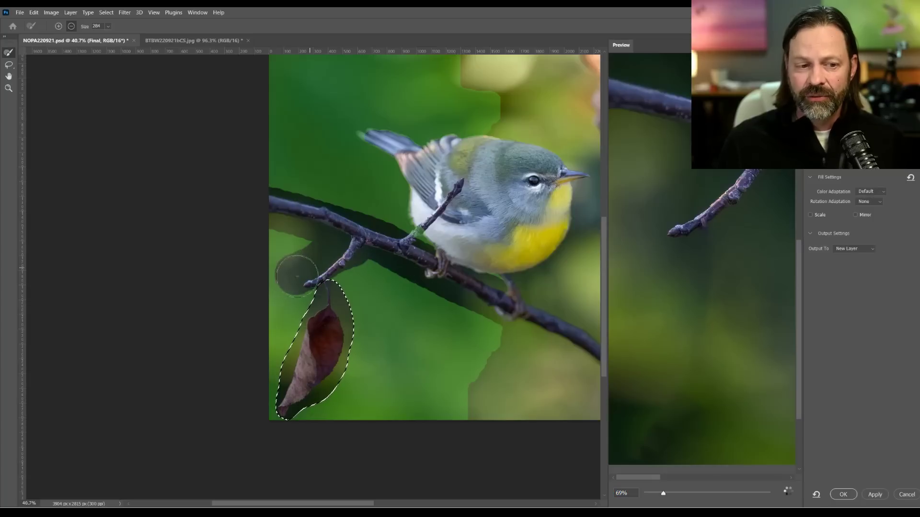
mouse_move(433, 247)
mouse_down()
mouse_move(410, 168)
mouse_move(372, 129)
mouse_move(517, 126)
mouse_up()
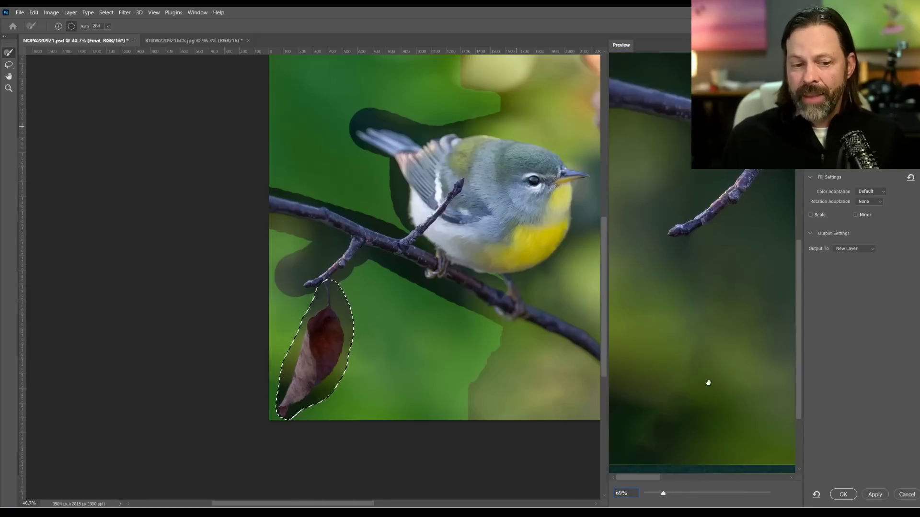
- Exclude the background above the bird and the patches under the branch from sampling
key(alt)
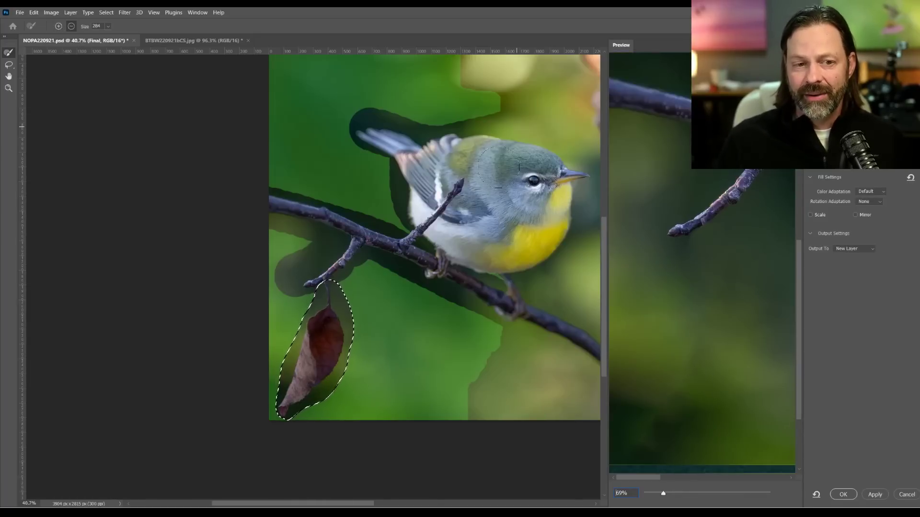
mouse_move(483, 103)
mouse_down()
mouse_move(393, 113)
mouse_move(377, 145)
mouse_move(383, 175)
mouse_up()
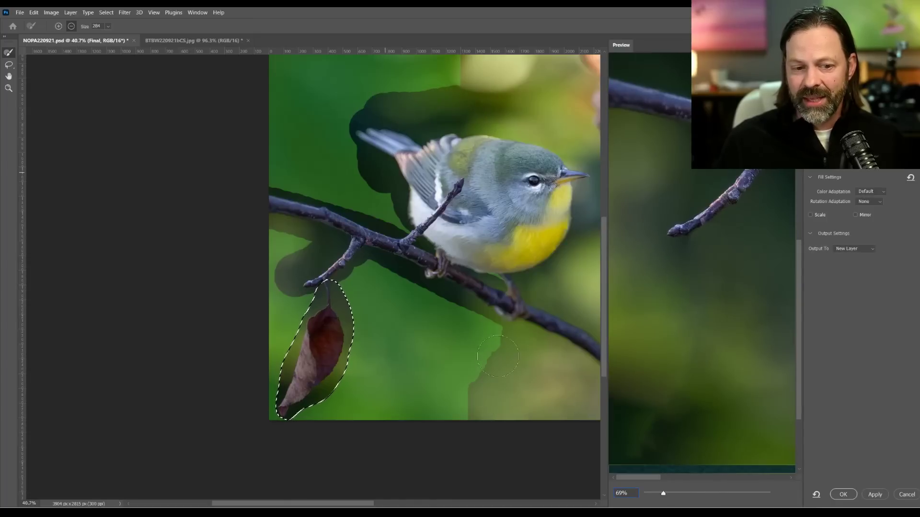
click(481, 319)
drag(408, 286, 331, 241)
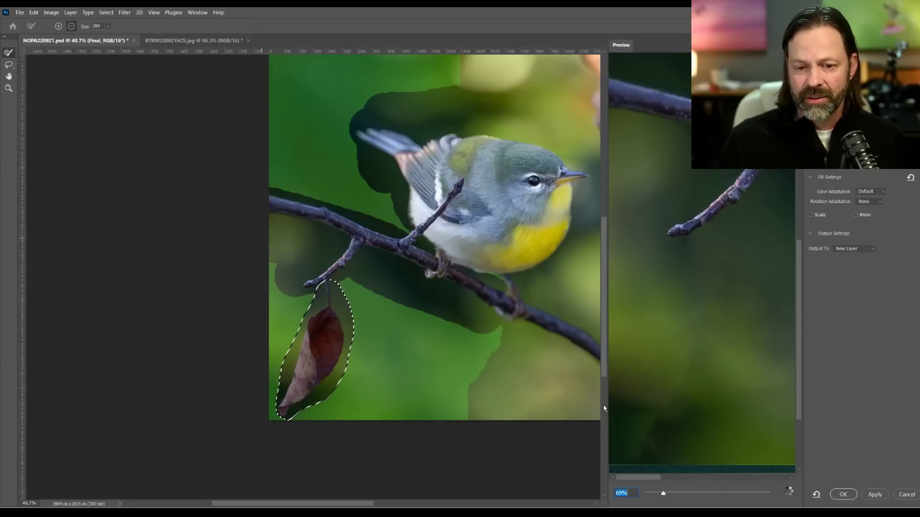
scroll(555, 287, up, 3)
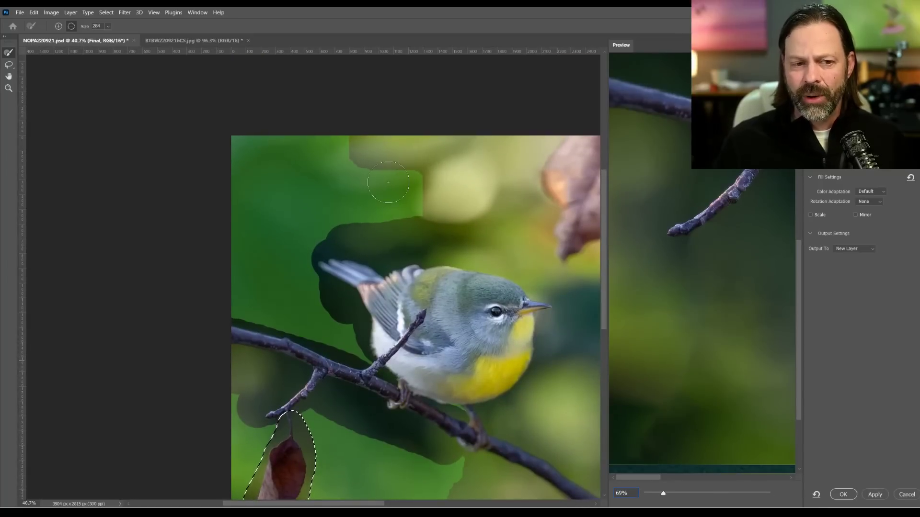
- Add the top edge, lower-centre and surrounding background back into the sampling area
key(alt)
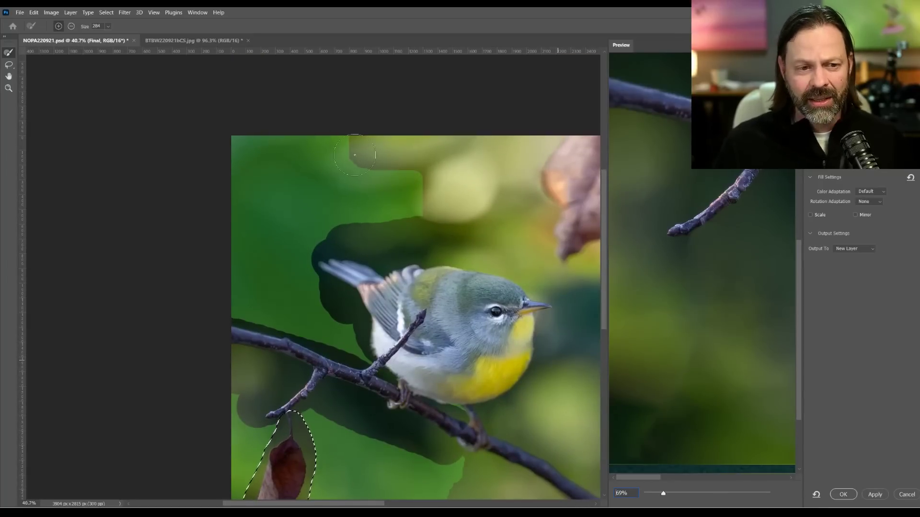
mouse_move(355, 154)
mouse_down()
mouse_move(438, 175)
mouse_move(468, 166)
mouse_move(399, 136)
mouse_up()
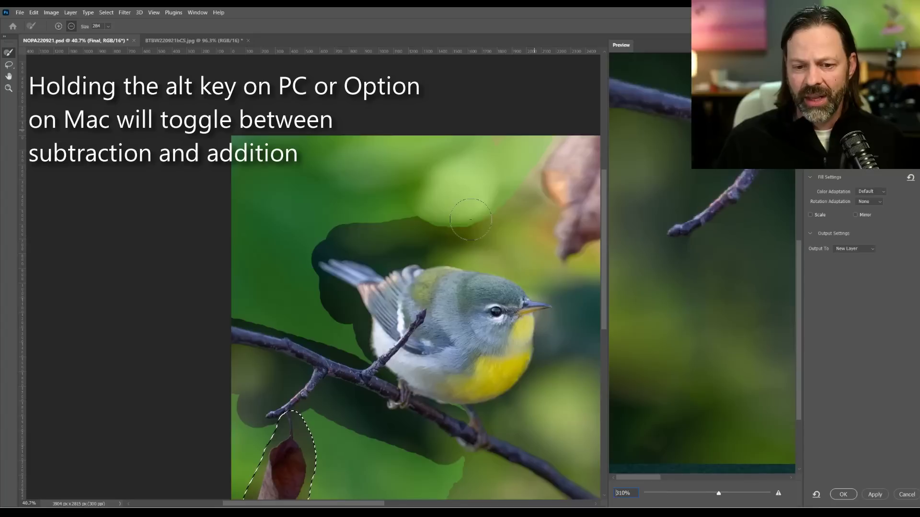
mouse_move(471, 220)
mouse_down()
mouse_move(508, 242)
mouse_move(498, 230)
mouse_up()
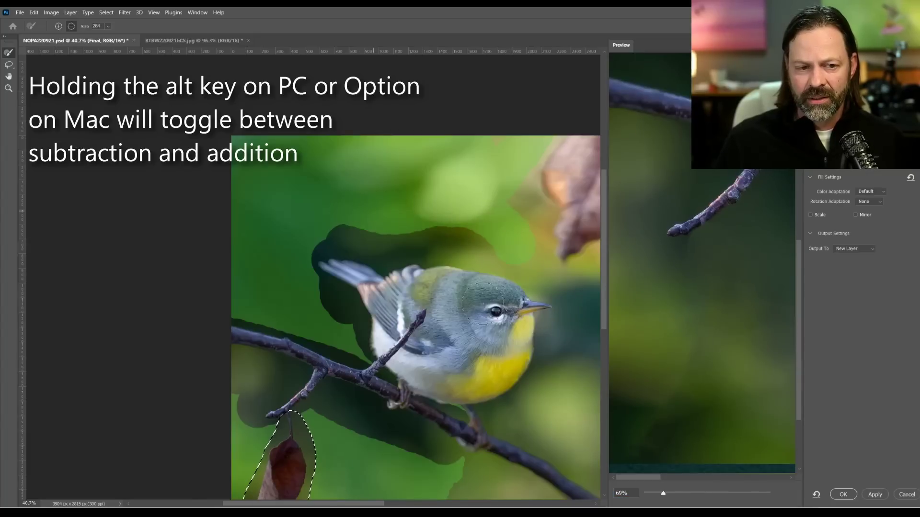
mouse_move(575, 401)
mouse_down()
mouse_move(458, 307)
mouse_move(476, 349)
mouse_move(417, 314)
mouse_up()
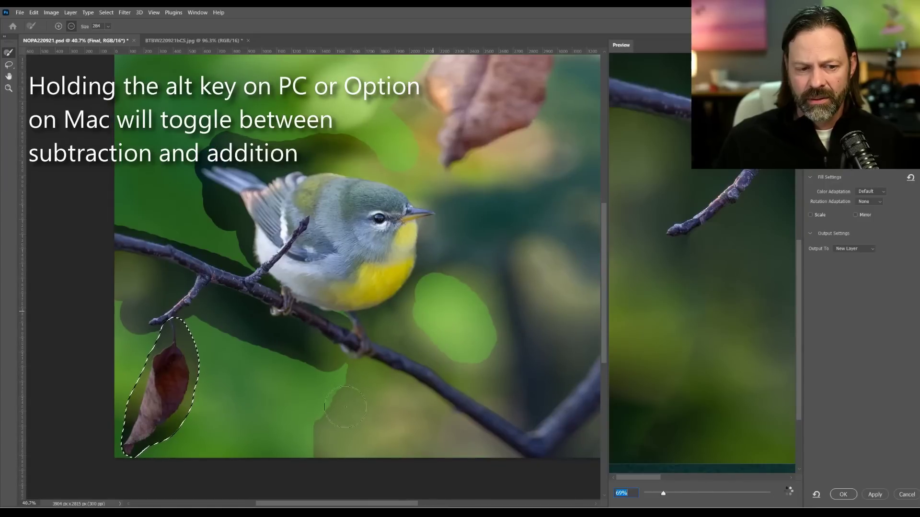
mouse_move(344, 407)
mouse_down()
mouse_move(378, 411)
mouse_move(389, 448)
mouse_move(359, 469)
mouse_up()
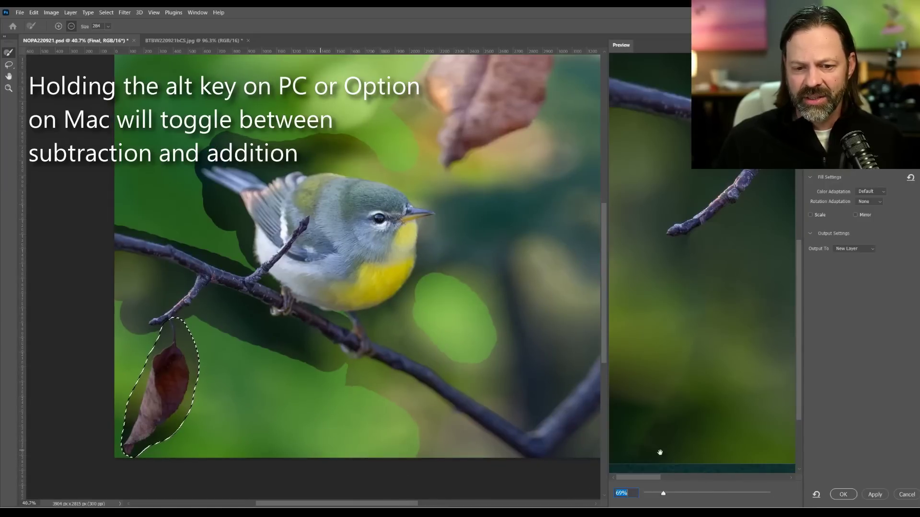
click(696, 318)
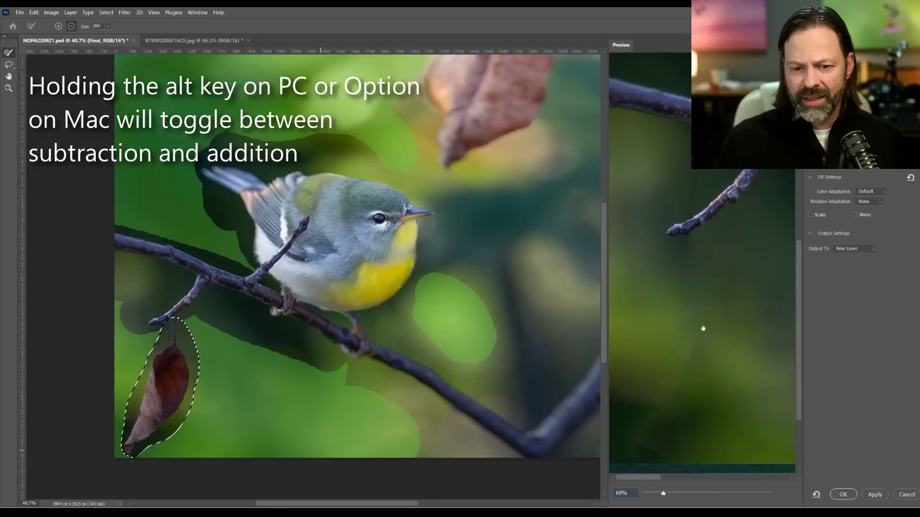
drag(493, 308, 345, 335)
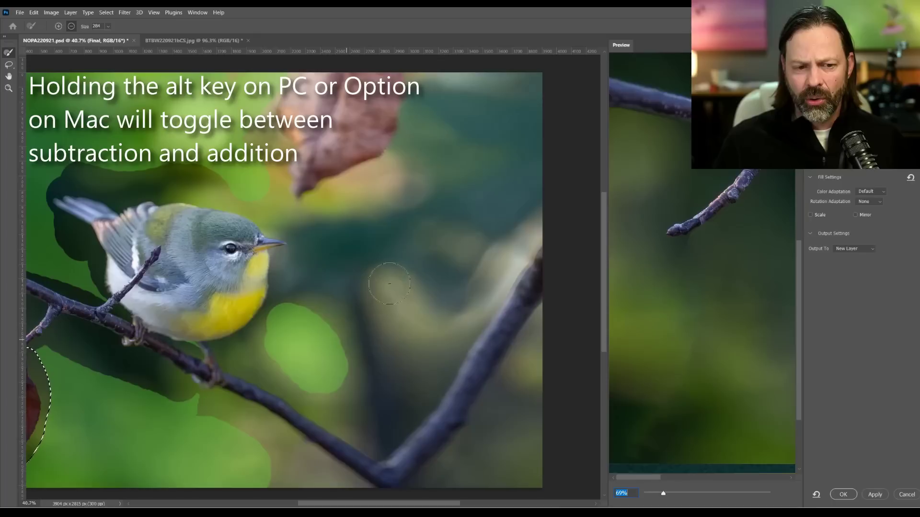
drag(421, 321, 386, 280)
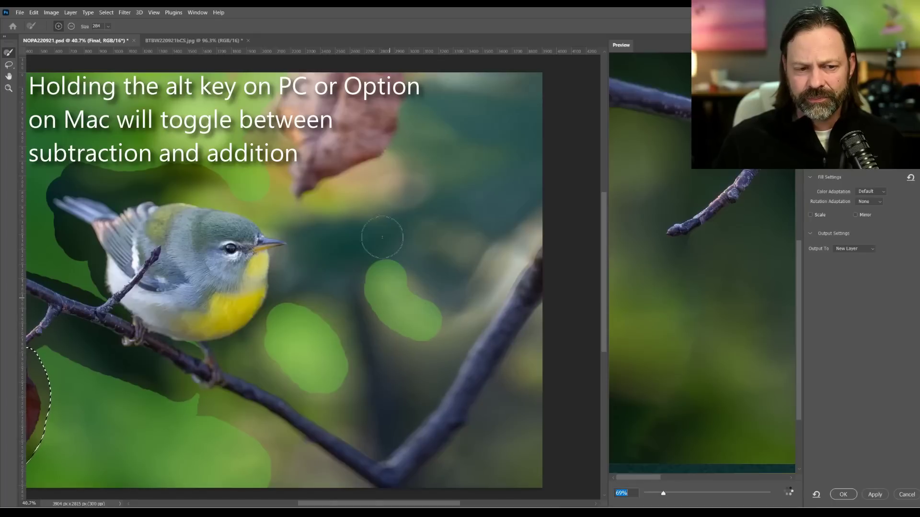
drag(387, 187, 337, 218)
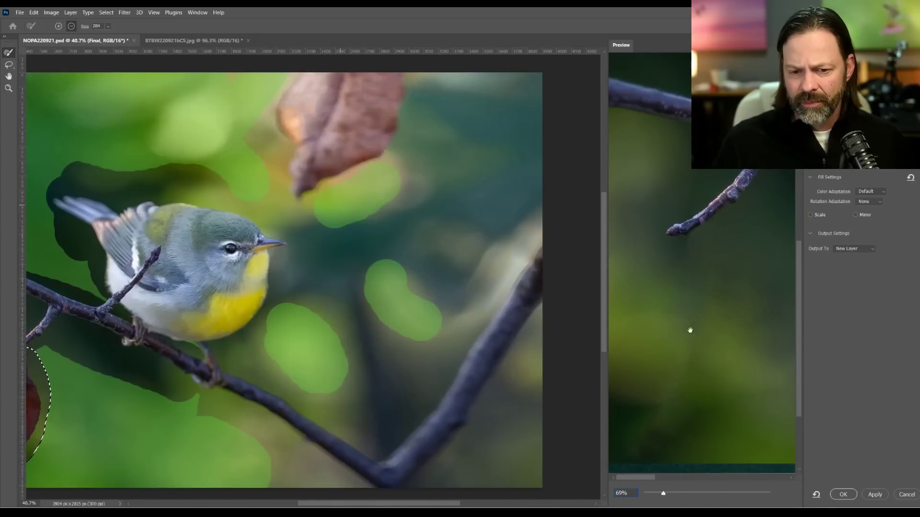
scroll(443, 424, left, 5)
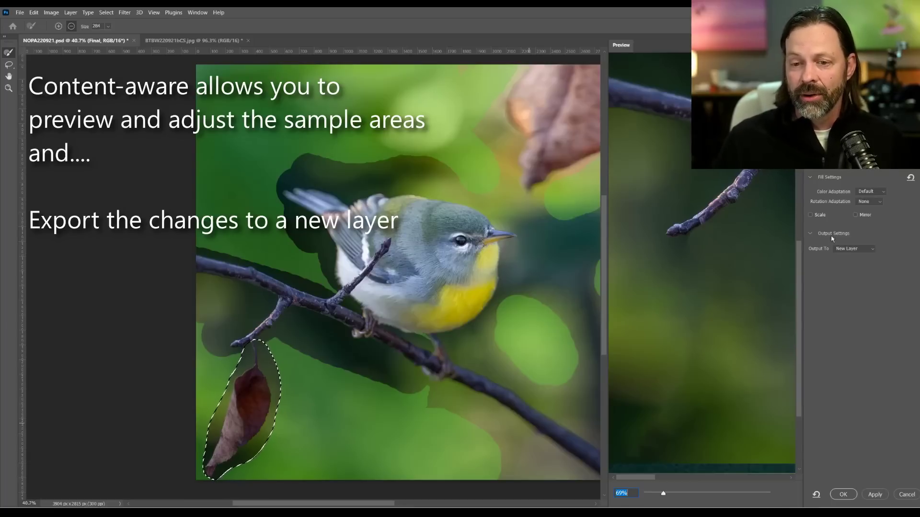
- Apply the content-aware fill to a new layer, compare before and after, and deselect
click(840, 498)
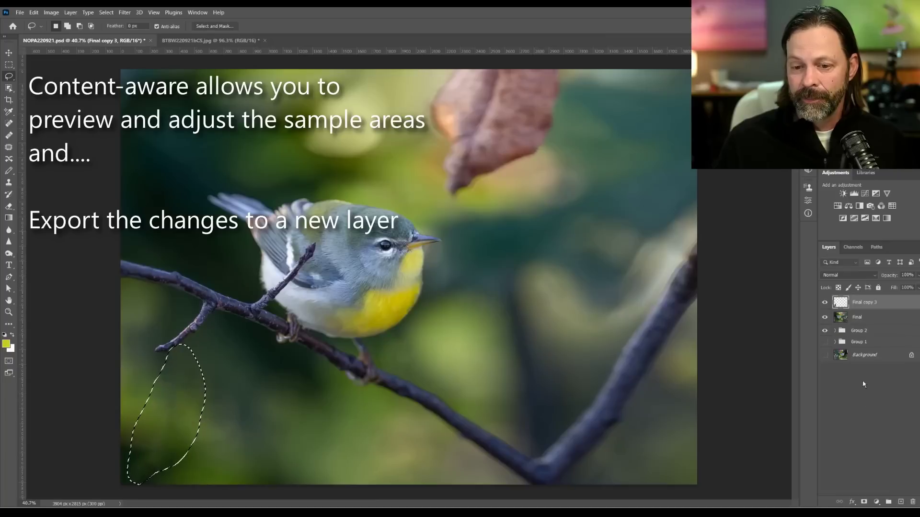
click(825, 304)
click(825, 303)
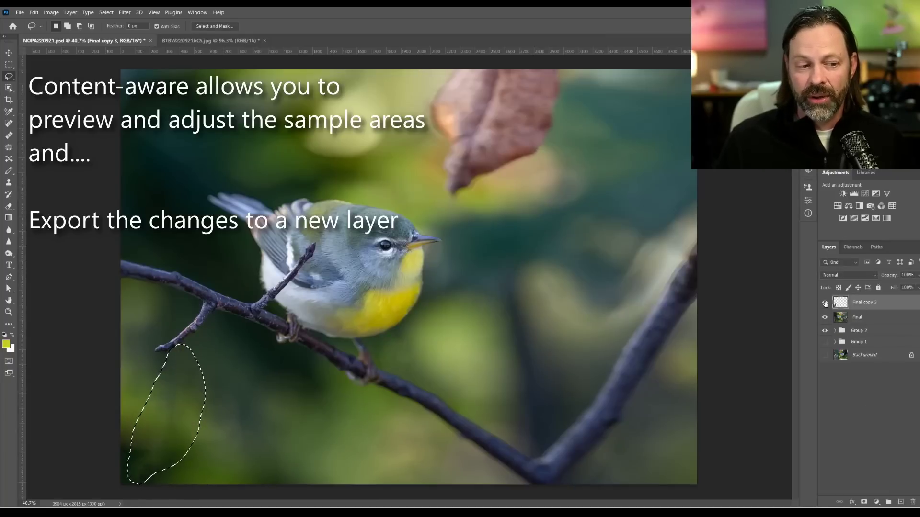
click(825, 304)
click(825, 303)
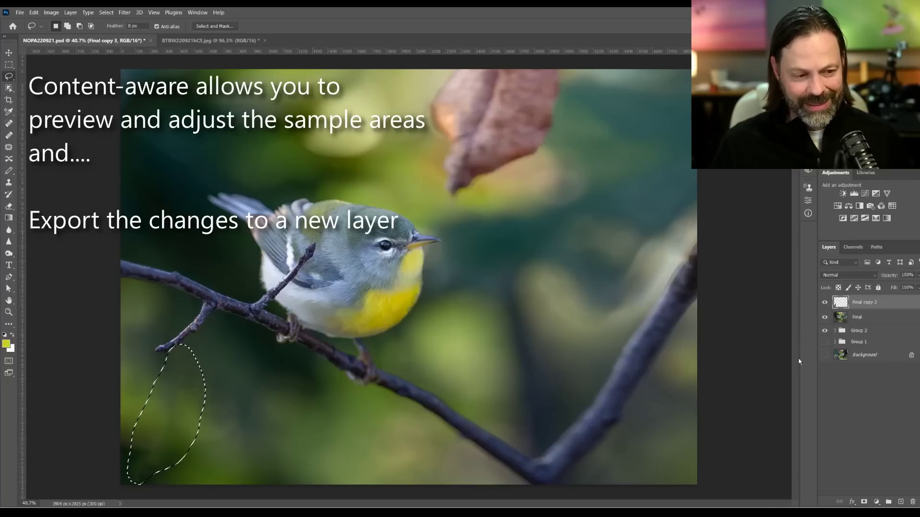
key(ctrl+d)
- Rename the new fill layer to 'Content aware'
double_click(864, 302)
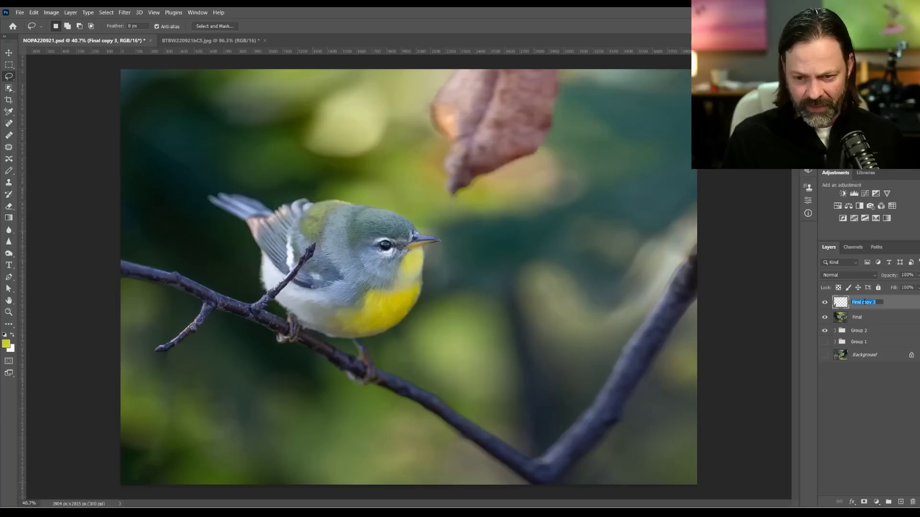
text(Content Obe)
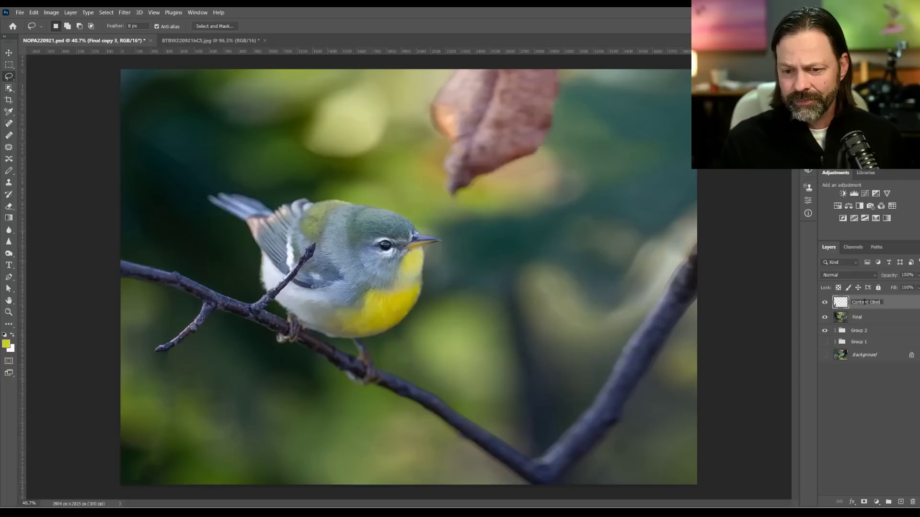
text(are)
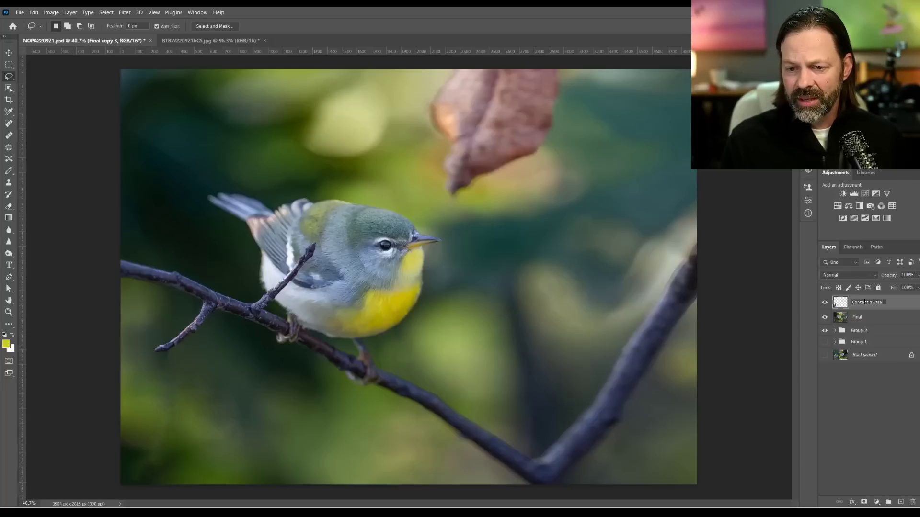
key(Return)
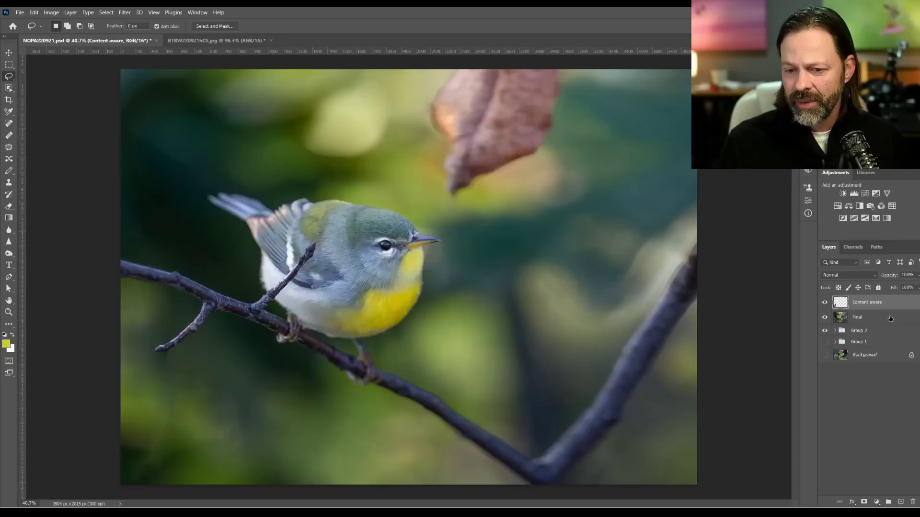
- Duplicate the Final layer and move Final copy 3 above the Content aware layer
drag(891, 319, 903, 503)
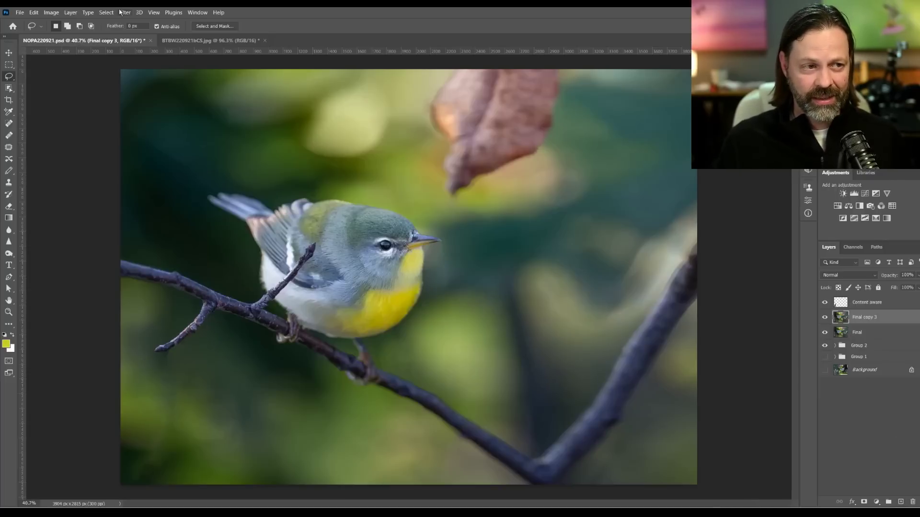
click(75, 12)
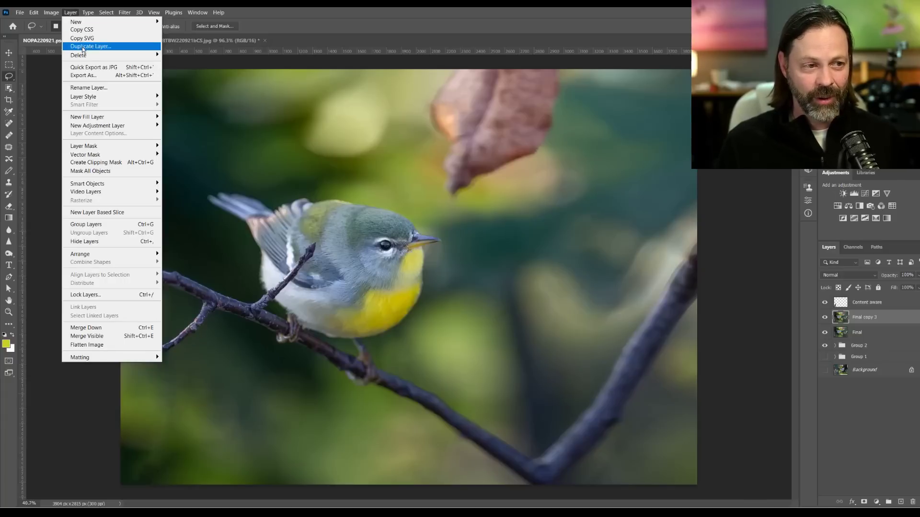
click(365, 46)
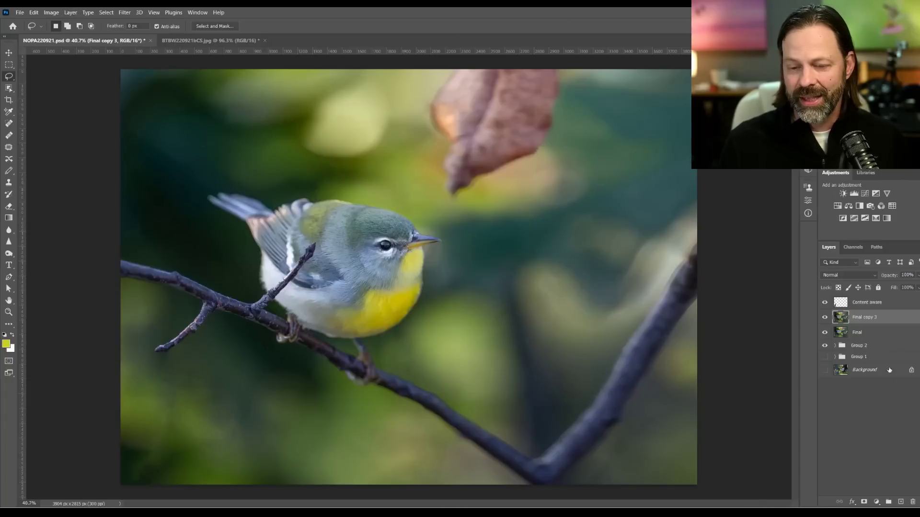
drag(873, 317, 870, 298)
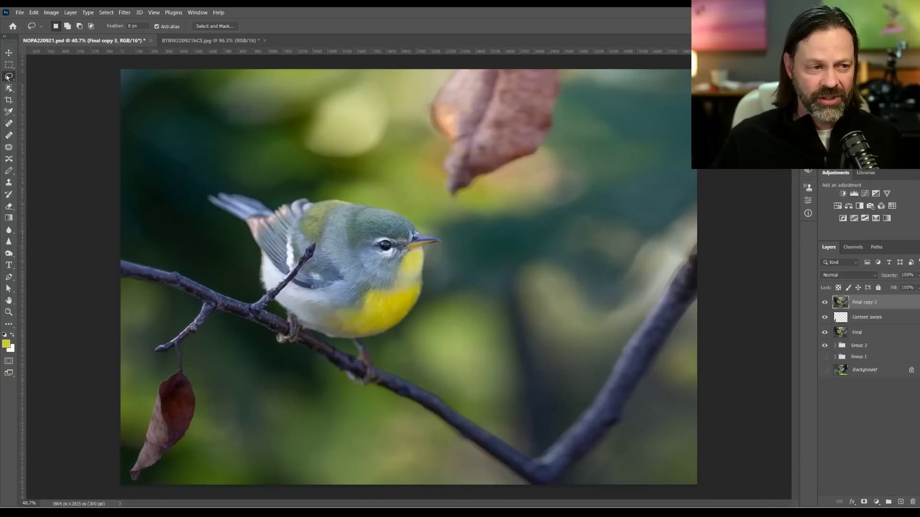
- Lasso the hanging leaf on Final copy 3 and apply Delete and Fill Selection
mouse_move(187, 341)
mouse_down()
mouse_move(169, 352)
mouse_move(121, 452)
mouse_move(118, 484)
mouse_move(139, 495)
mouse_move(201, 458)
mouse_move(209, 396)
mouse_move(190, 348)
mouse_up()
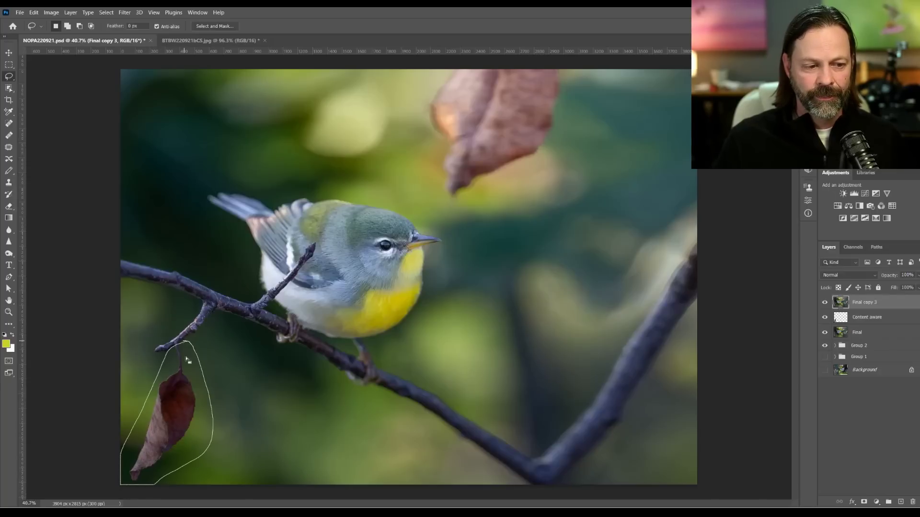
right_click(188, 400)
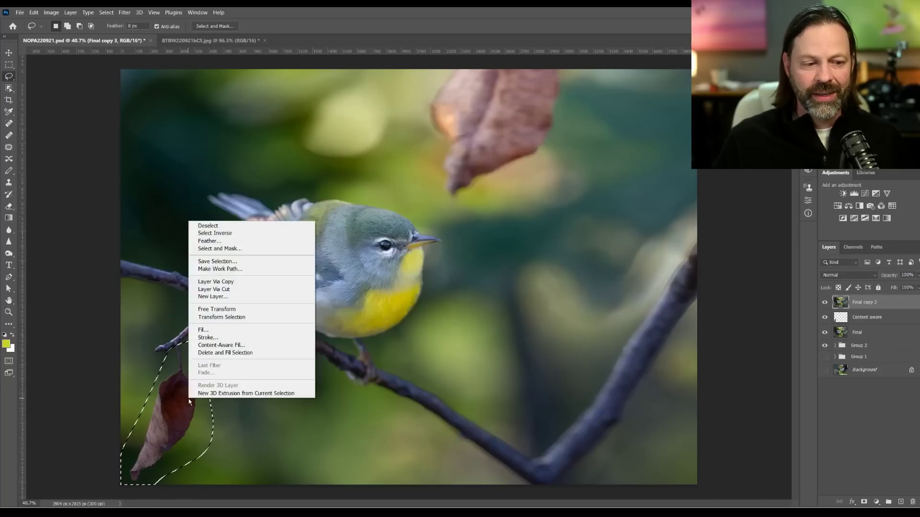
click(204, 354)
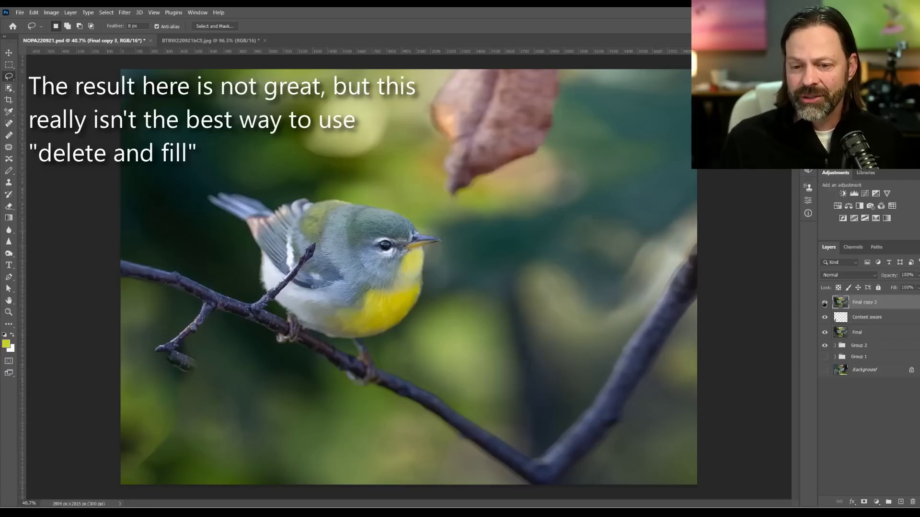
- Toggle Final copy 3 to compare the delete-and-fill result, then rename it 'Lasso delete'
click(825, 303)
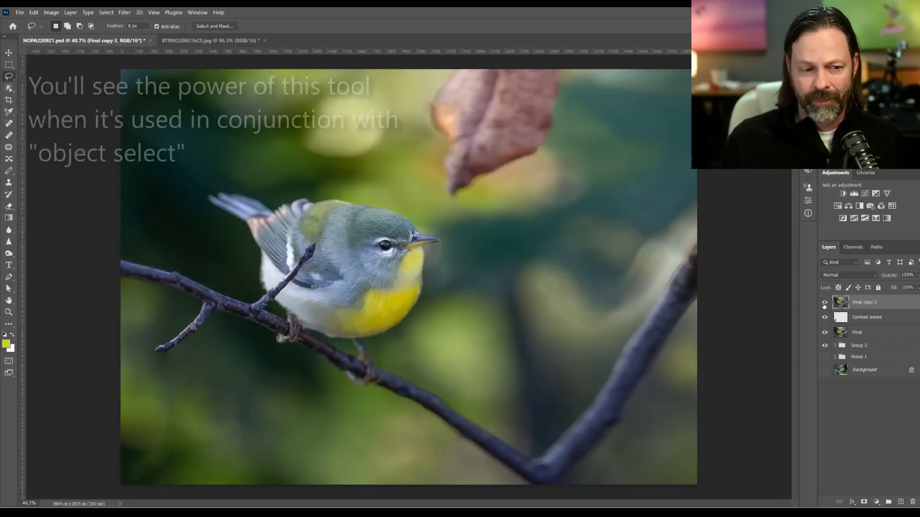
click(824, 305)
click(824, 303)
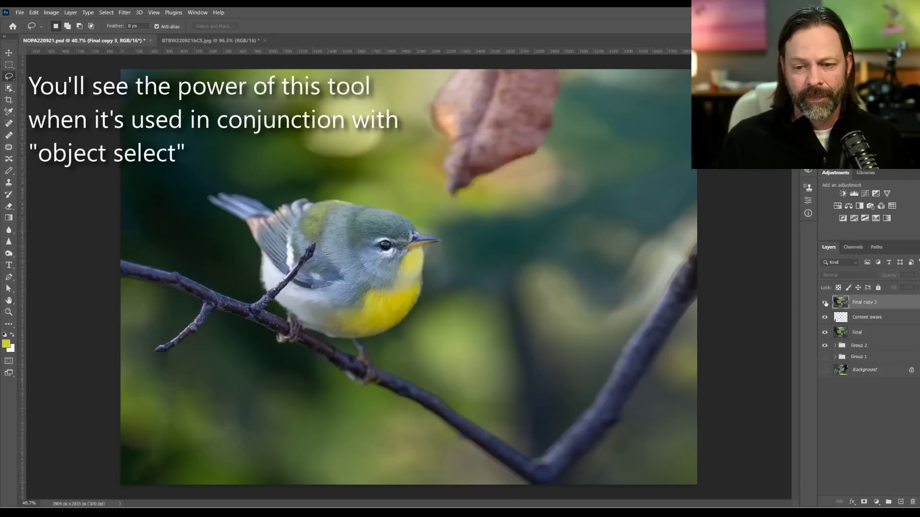
click(825, 303)
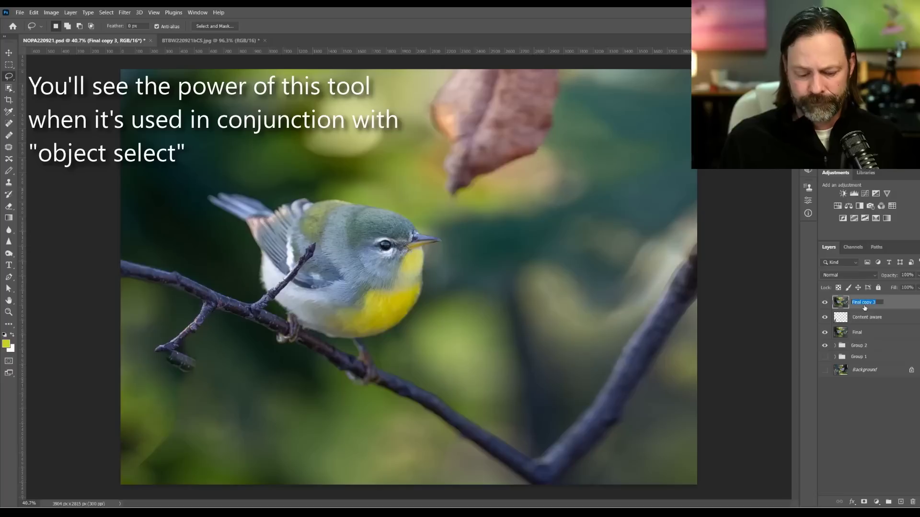
text(La)
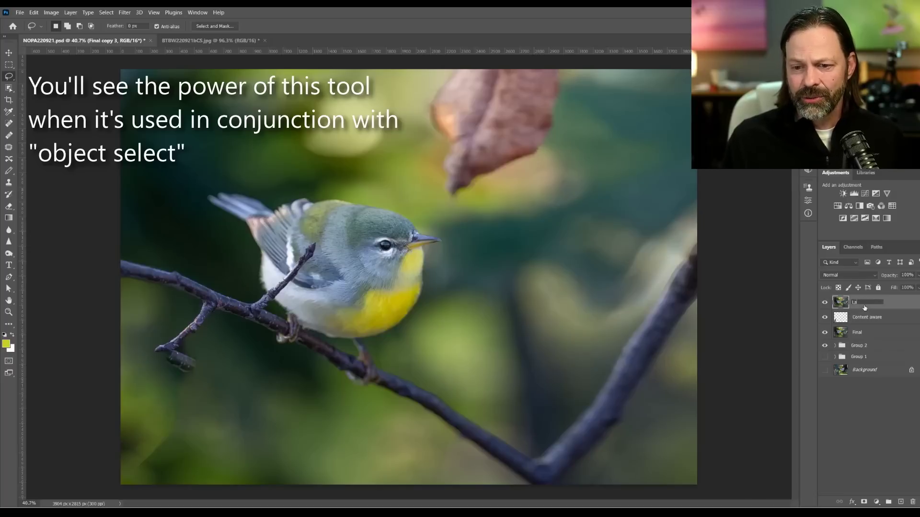
text(sso delete)
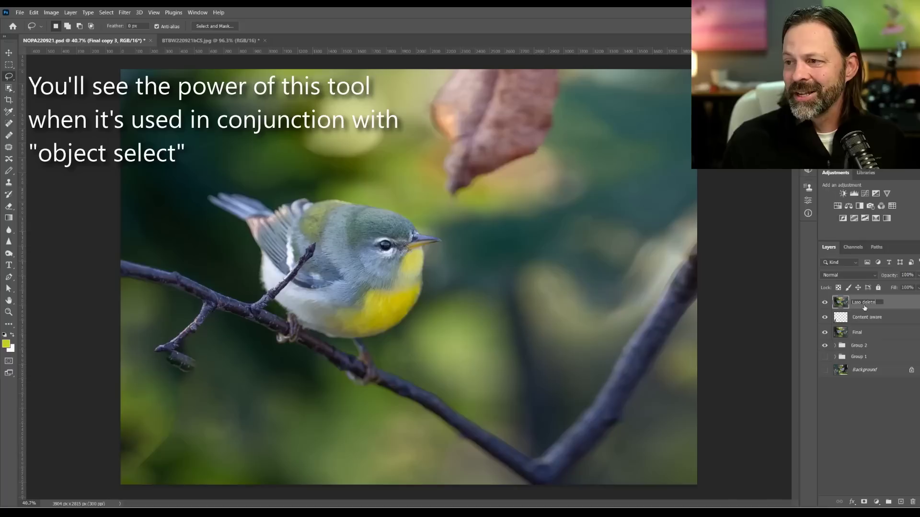
key(Return)
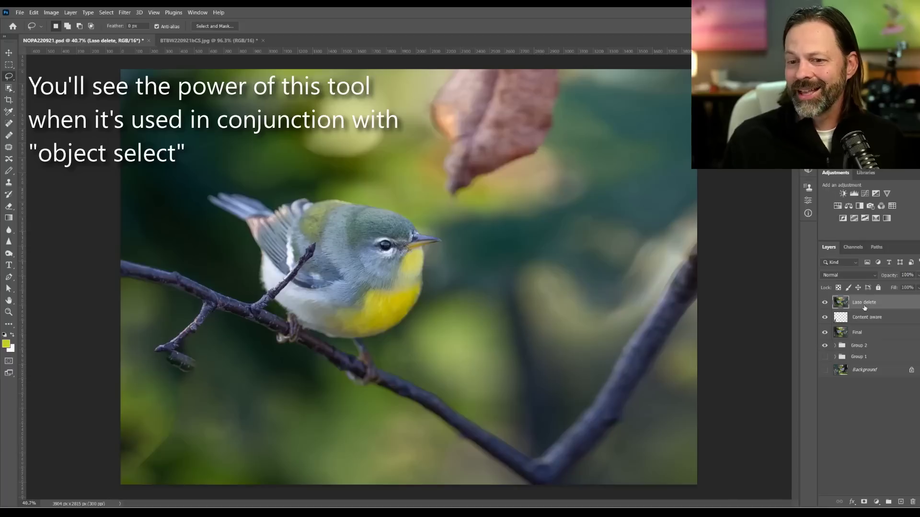
- Hide the Lasso delete and Content aware layers and make Final the active layer
click(825, 304)
click(841, 335)
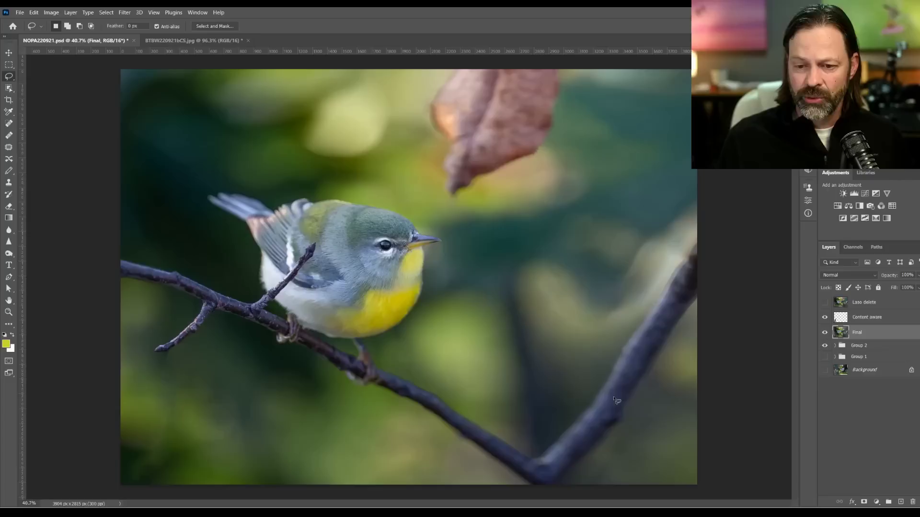
click(827, 317)
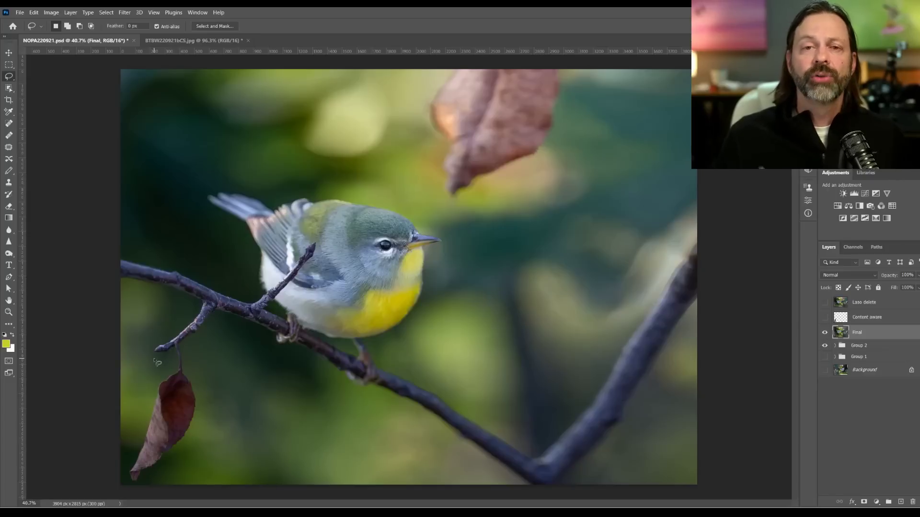
- Use the Object Selection Tool in Rectangle mode to box-select the hanging leaf
click(12, 89)
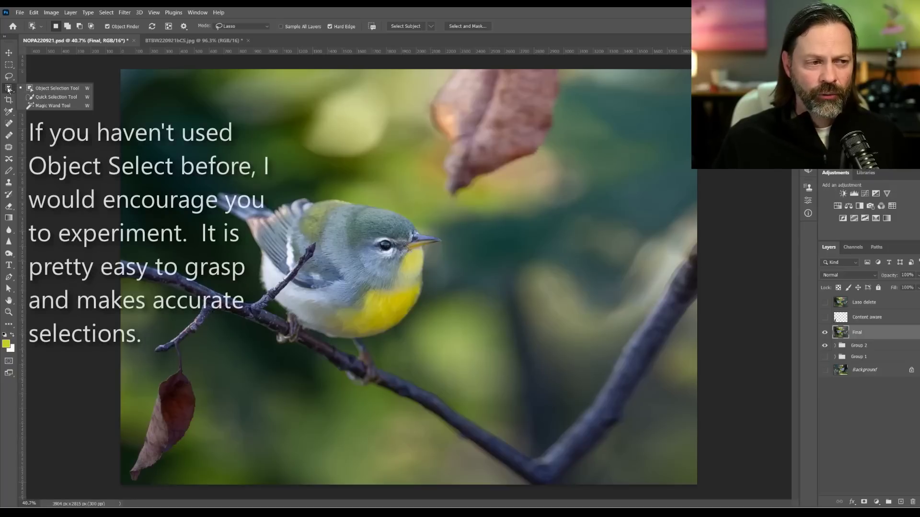
click(56, 88)
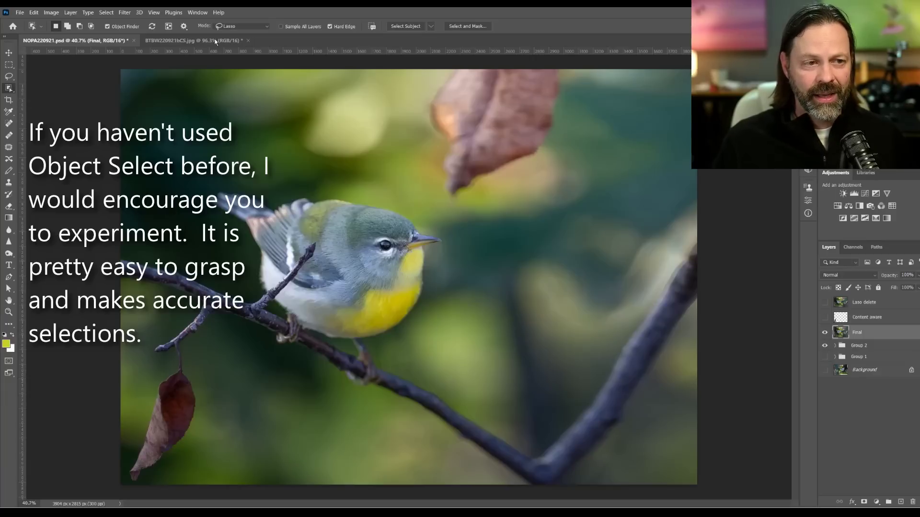
click(266, 27)
click(267, 33)
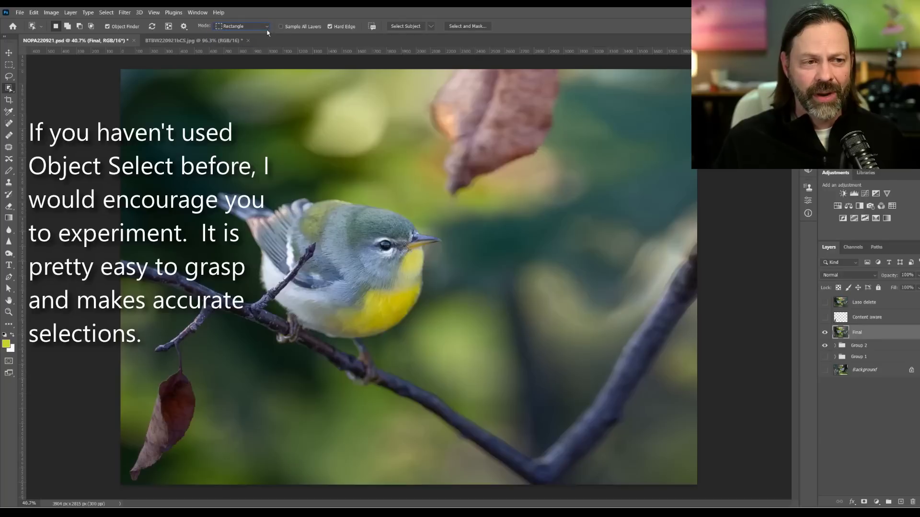
drag(196, 343, 137, 480)
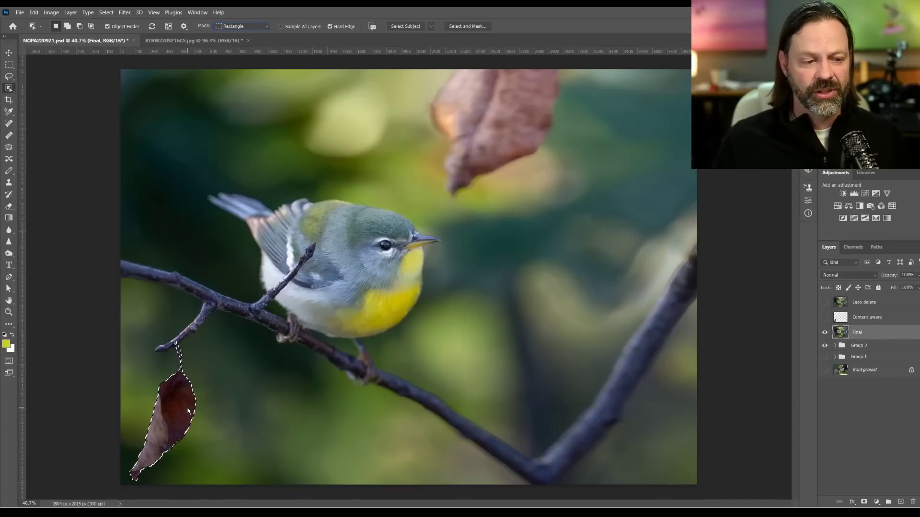
- Open Content-Aware Fill on the leaf, zoom the preview, and subtract the bird and branch from sampling
right_click(188, 409)
click(219, 361)
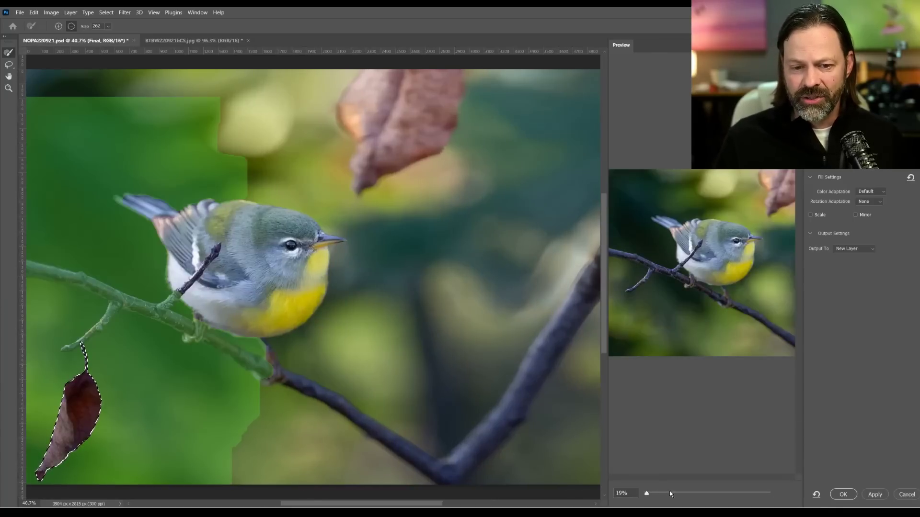
drag(647, 494, 669, 494)
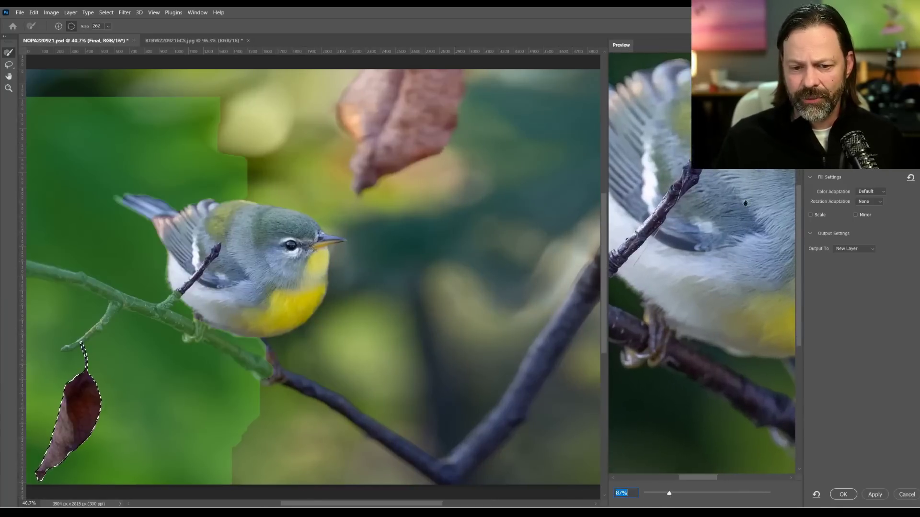
drag(745, 203, 769, 283)
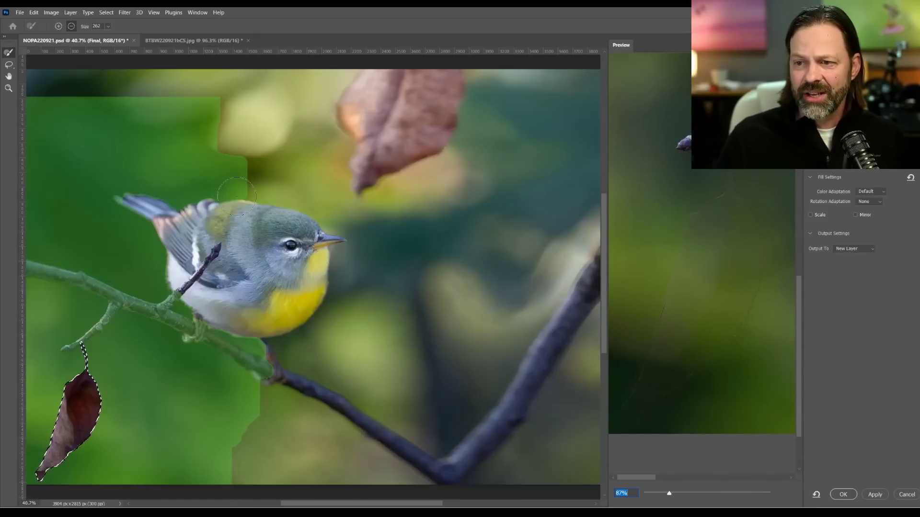
mouse_move(236, 196)
mouse_down()
mouse_move(117, 196)
mouse_move(148, 233)
mouse_move(163, 290)
mouse_move(275, 378)
mouse_up()
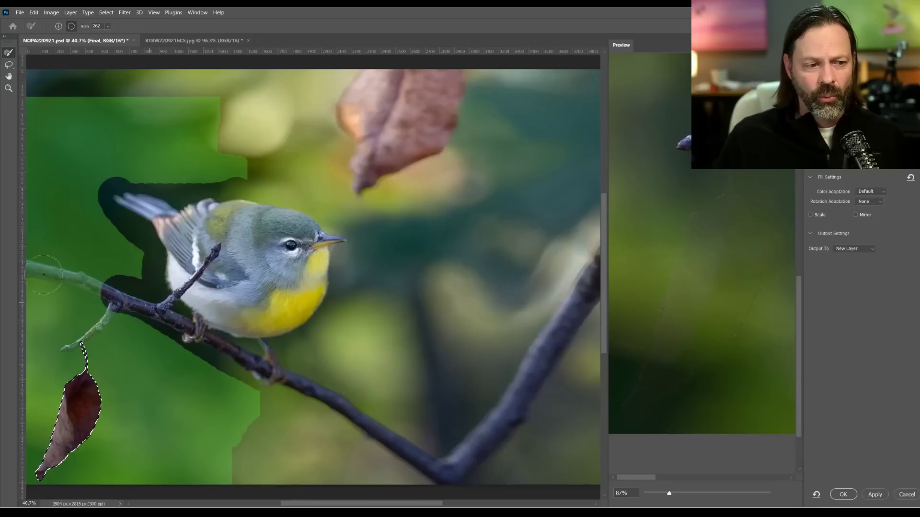
drag(44, 275, 95, 287)
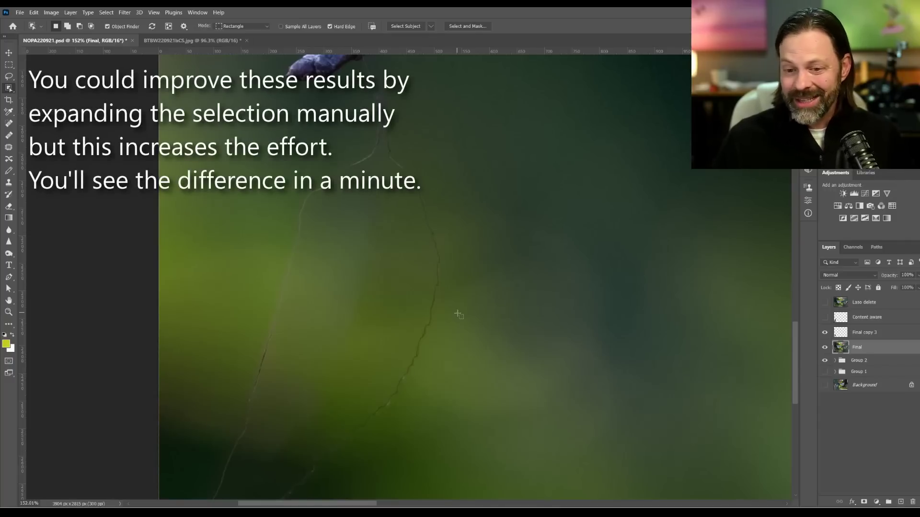
- Zoom out and duplicate the Final layer as Final copy 4 above Final copy 3
scroll(436, 335, down, 5)
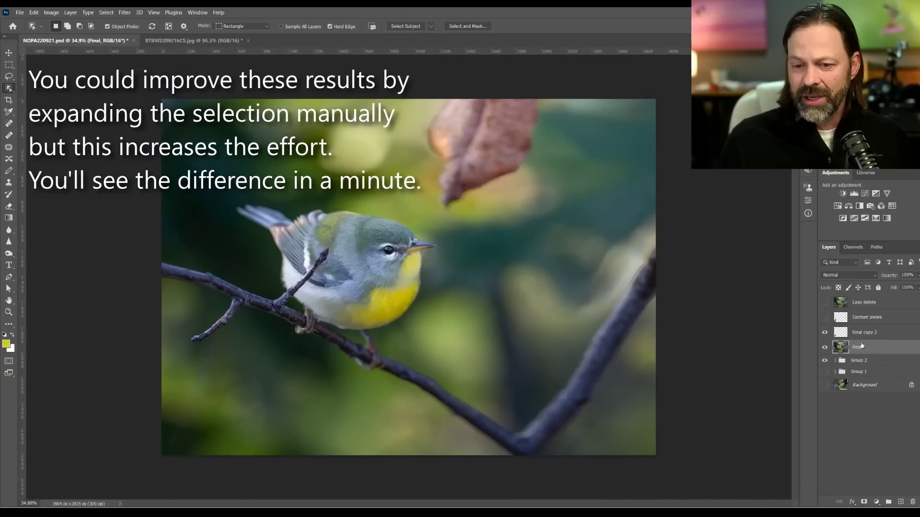
drag(863, 349, 862, 308)
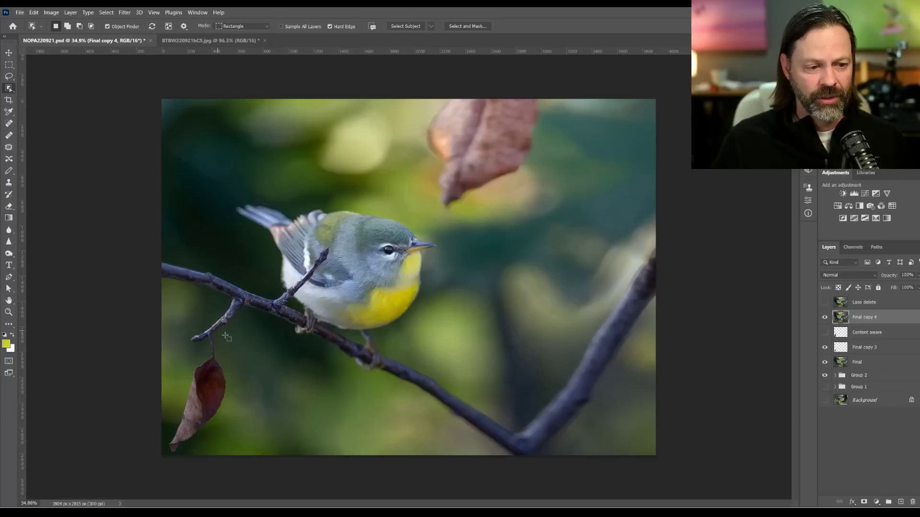
- Select the hanging leaf with a rectangle and apply Delete and Fill Selection
drag(228, 334, 167, 458)
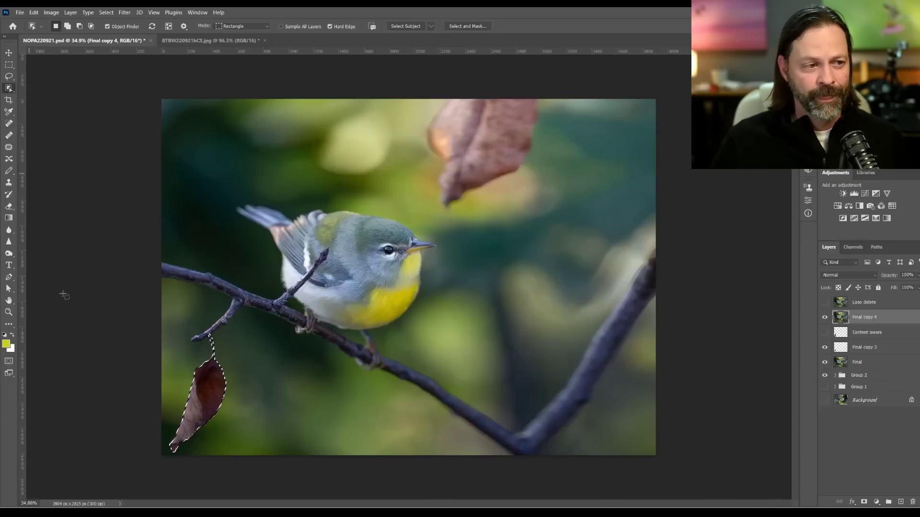
right_click(205, 376)
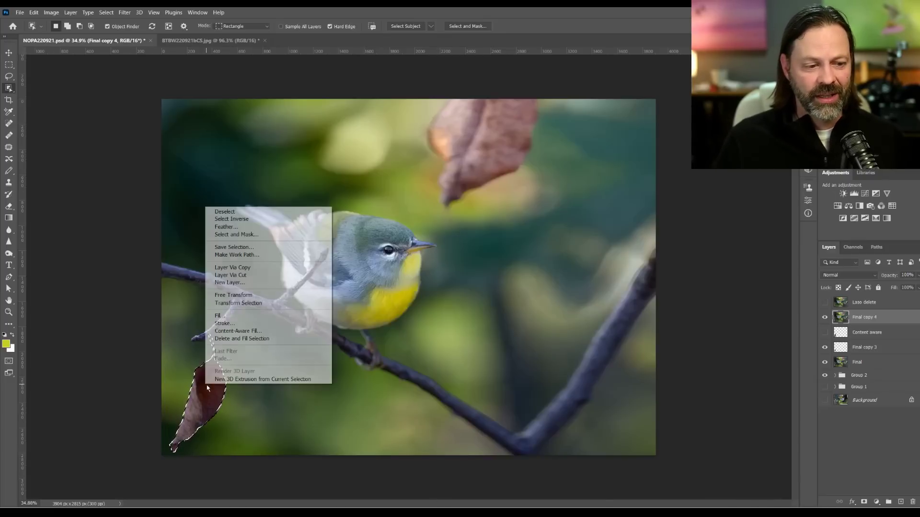
click(248, 338)
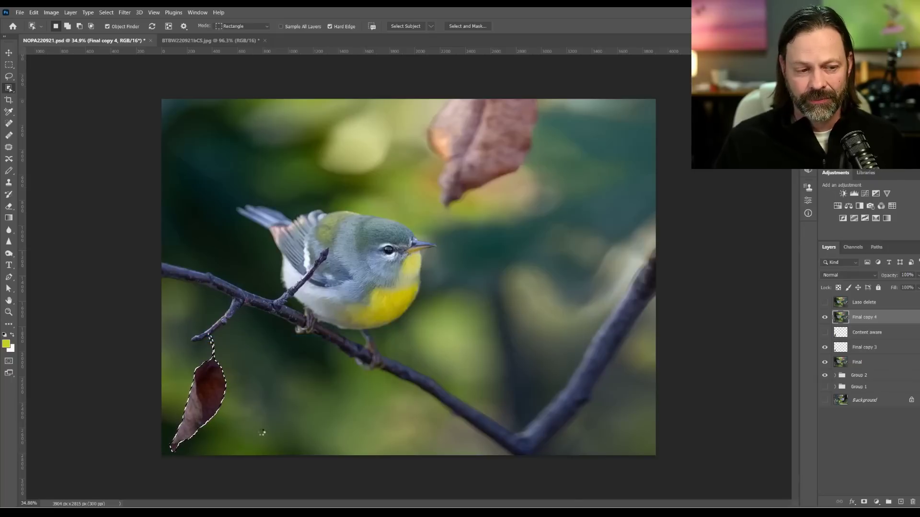
- Zoom and pan around the filled area below the branch tip to inspect it
scroll(178, 434, up, 5)
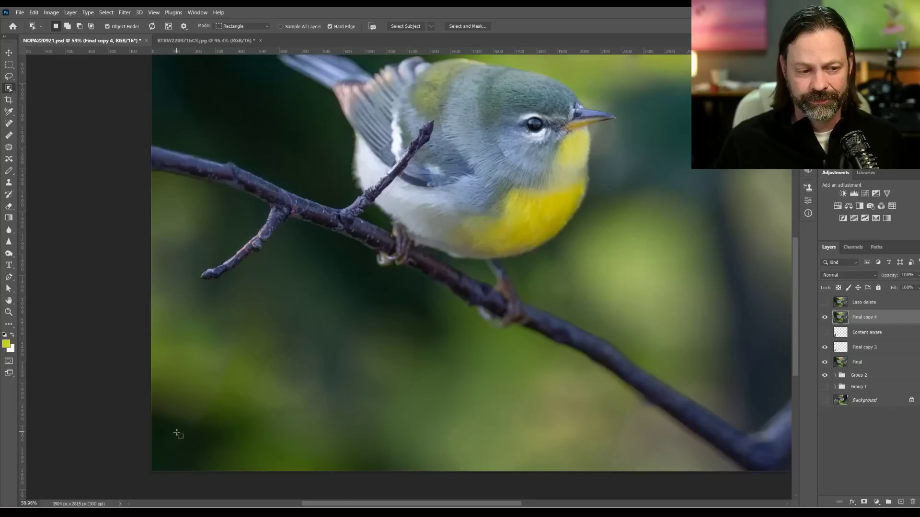
scroll(177, 434, up, 6)
drag(393, 370, 394, 420)
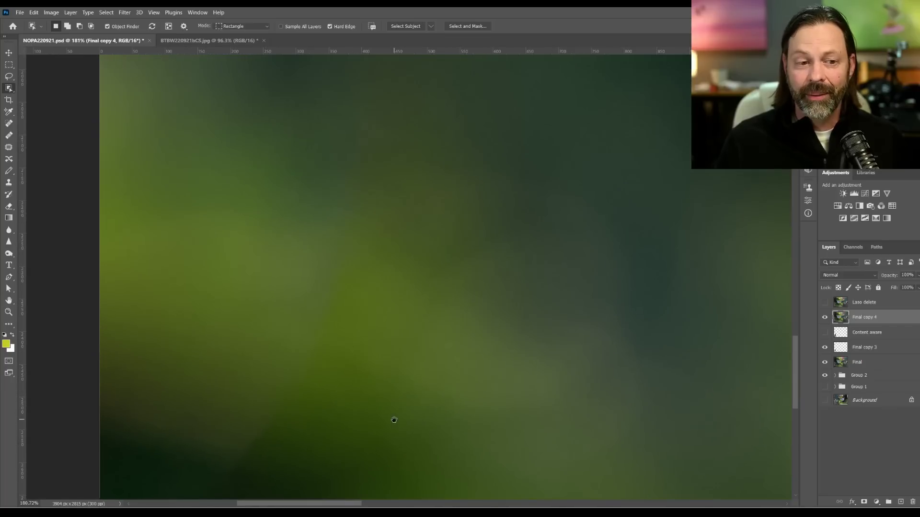
scroll(391, 378, down, 3)
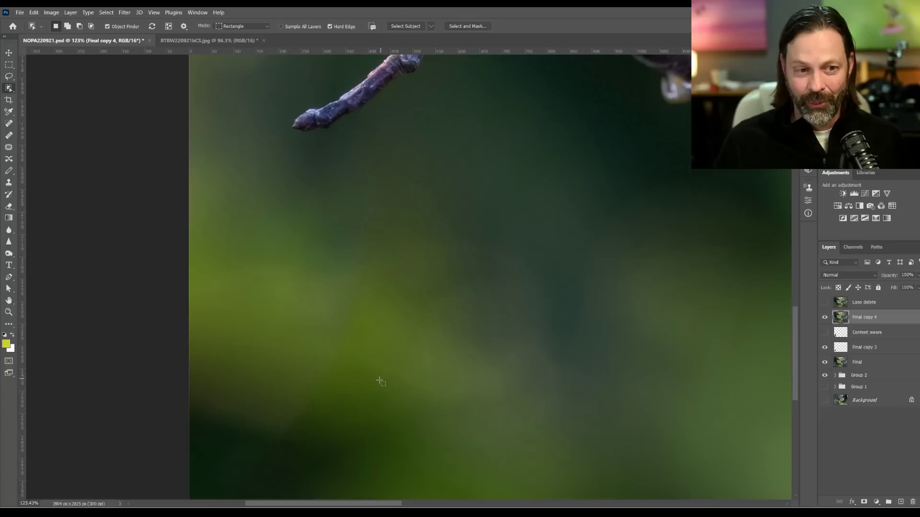
scroll(403, 144, up, 4)
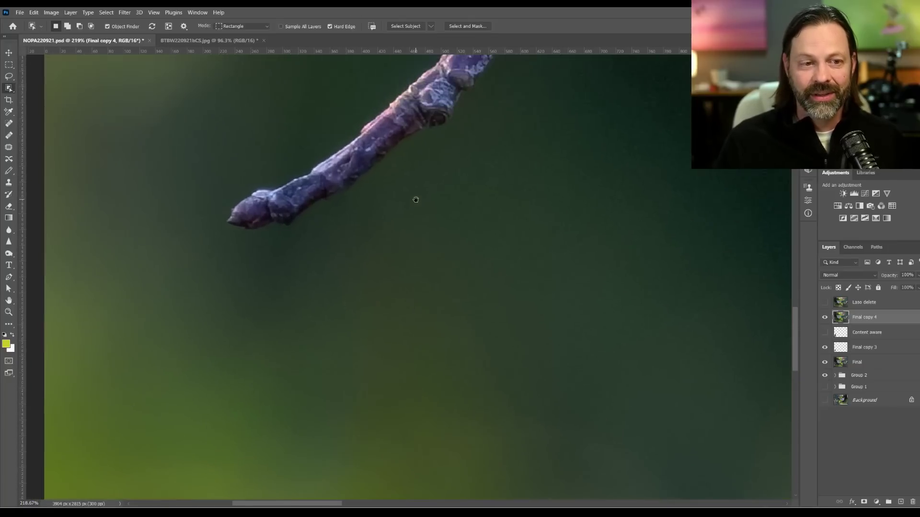
scroll(397, 189, up, 2)
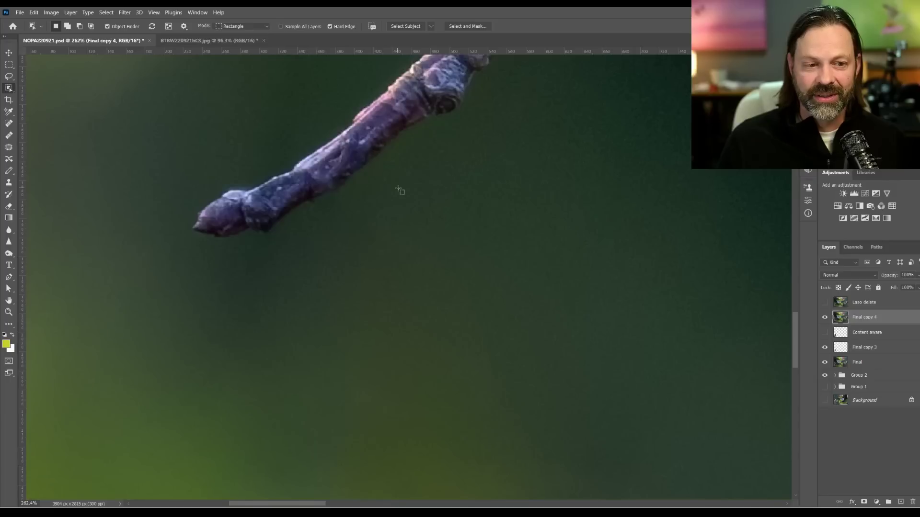
scroll(397, 189, up, 3)
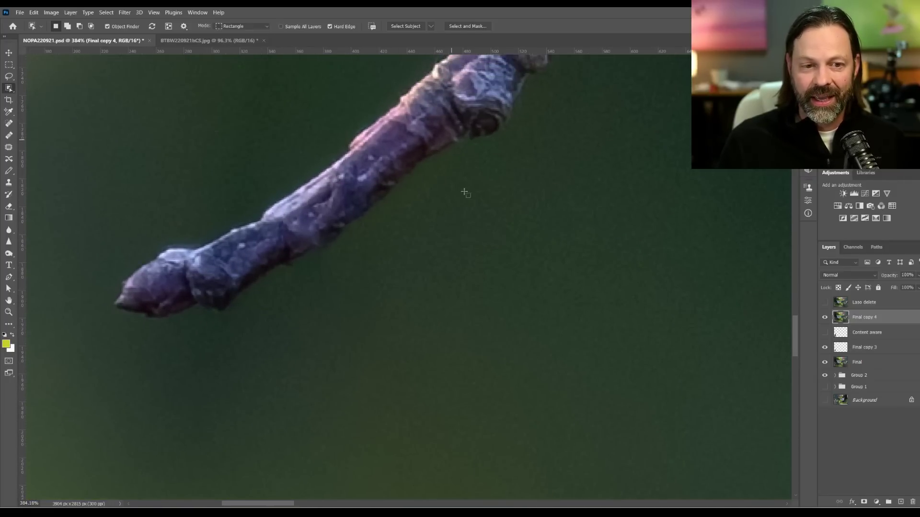
scroll(475, 254, down, 9)
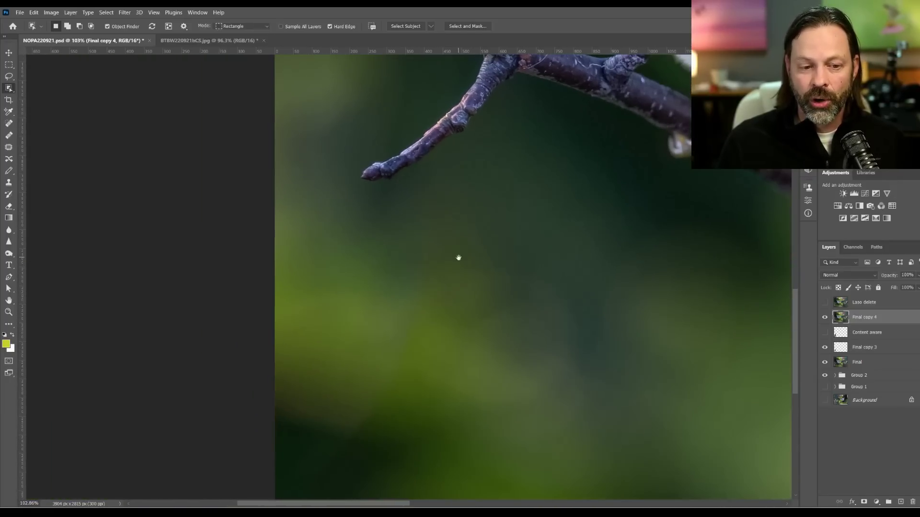
scroll(446, 333, up, 2)
scroll(446, 332, down, 2)
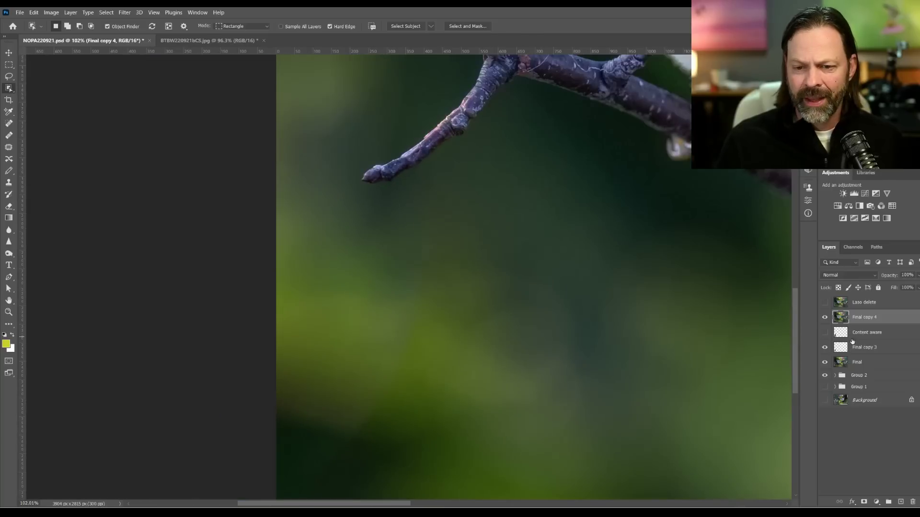
- Hide Final copy 4 and compare the original leaf with Final copy 3's Content-Aware Fill result
click(824, 317)
click(824, 333)
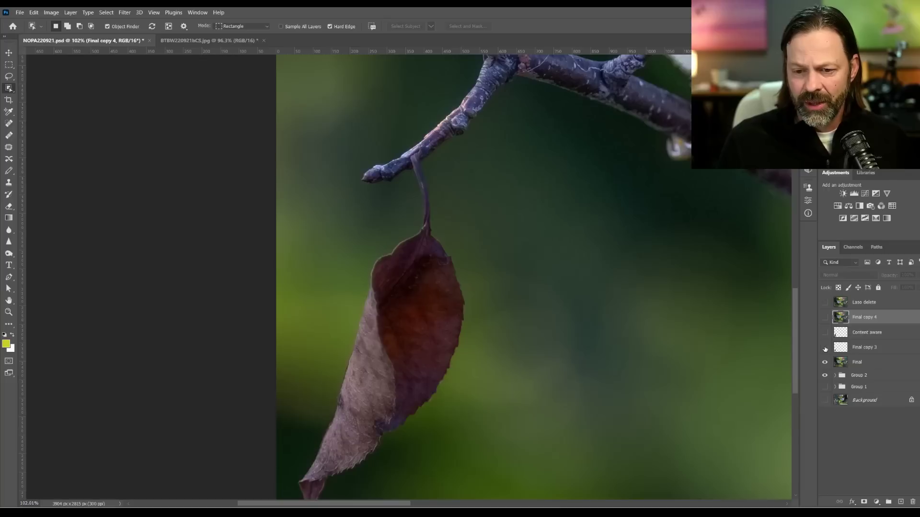
click(825, 348)
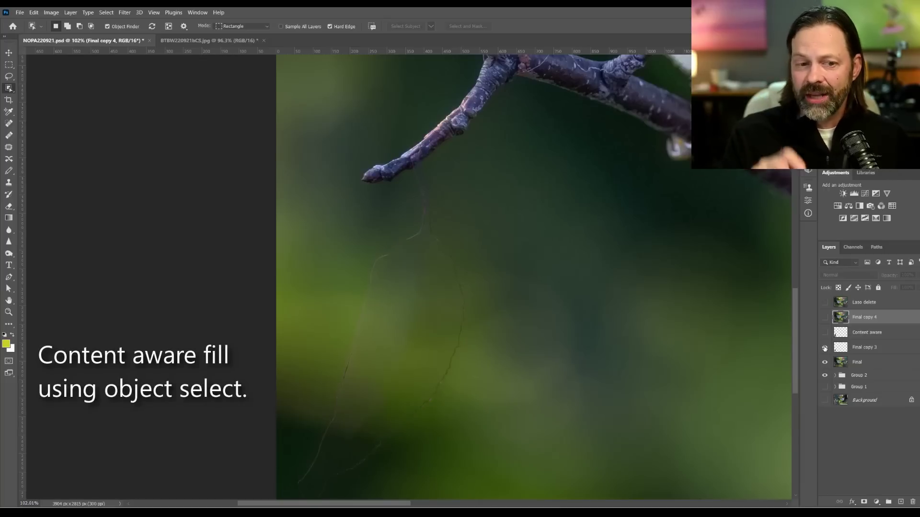
click(825, 349)
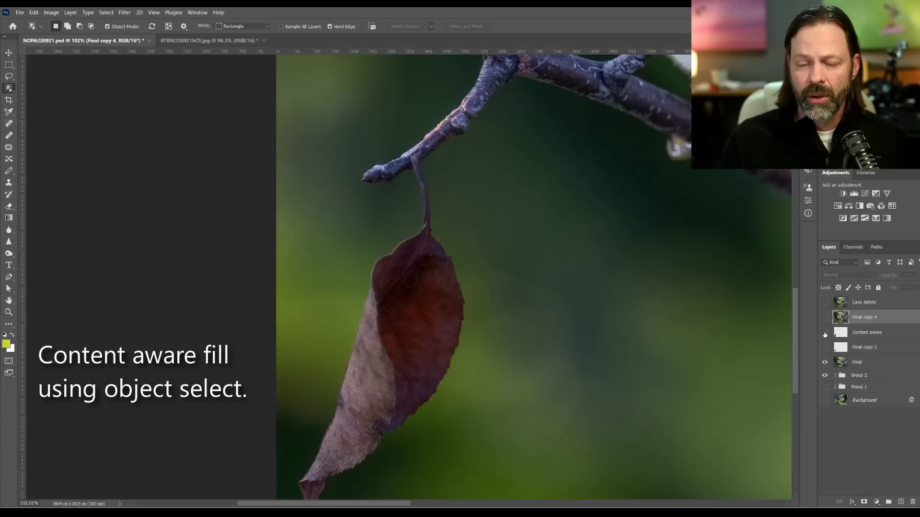
- Show the Content aware lasso result, then the Laso delete result, zooming to compare
click(824, 333)
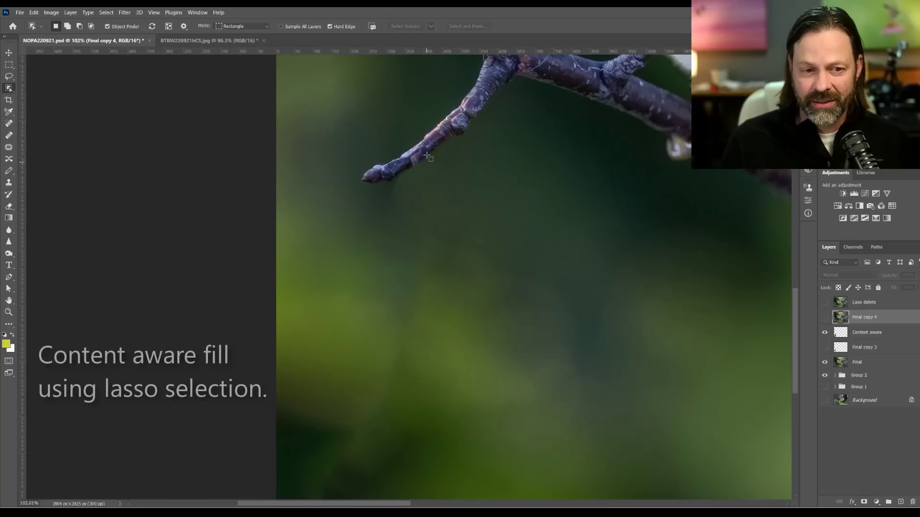
scroll(427, 156, up, 6)
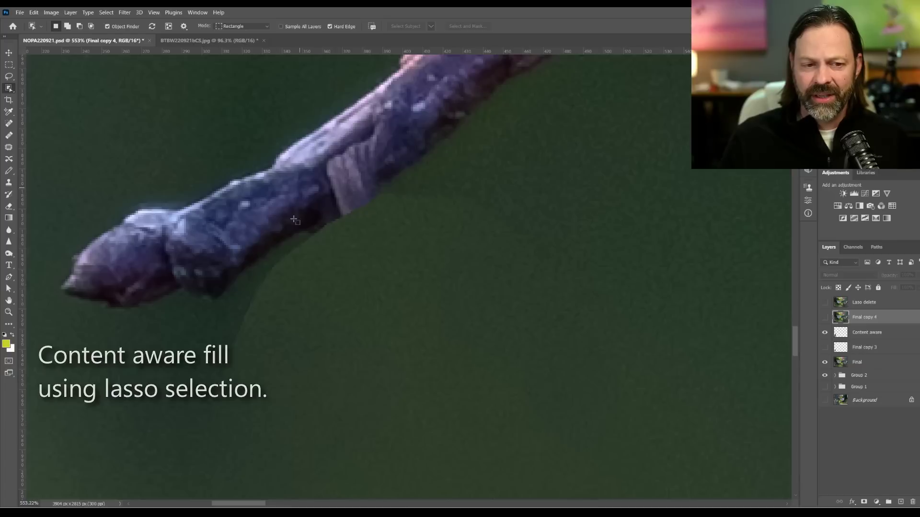
scroll(567, 323, down, 6)
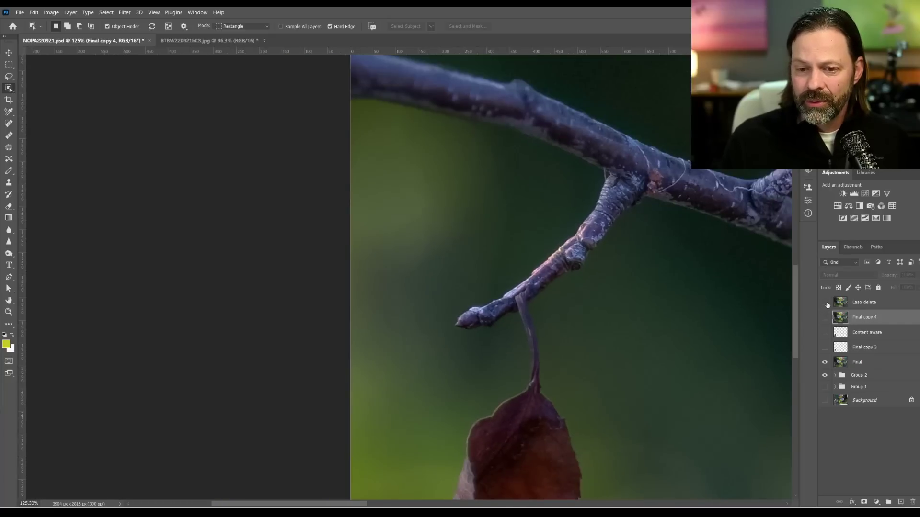
click(825, 303)
scroll(563, 238, up, 5)
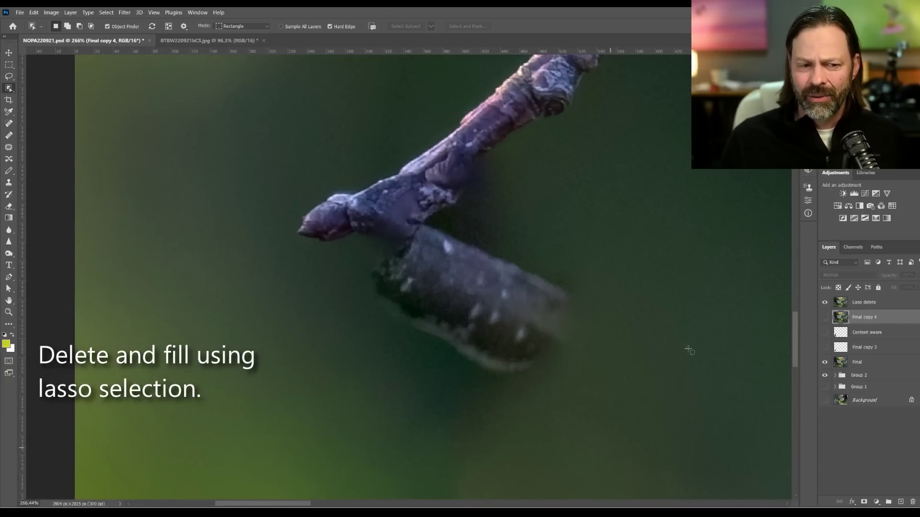
scroll(550, 338, down, 9)
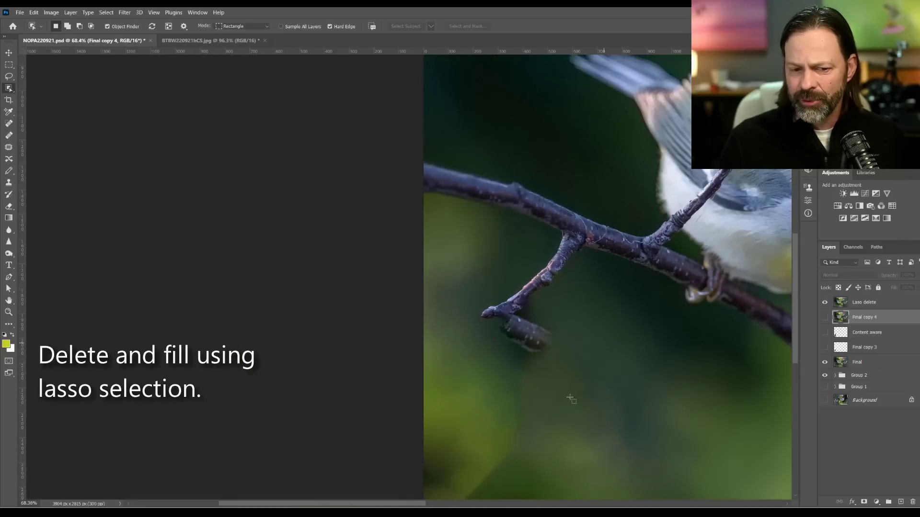
scroll(567, 400, up, 2)
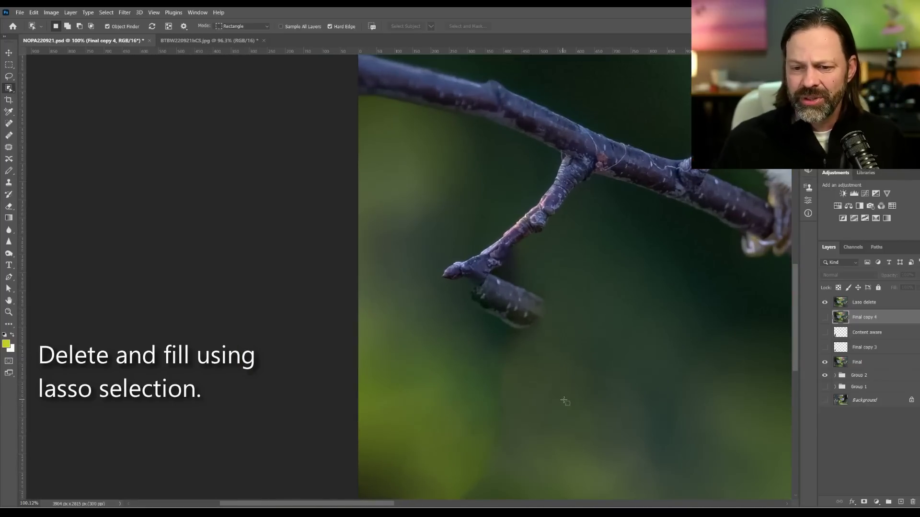
- Switch from the Laso delete layer back to Final copy 4's Delete and Fill result
click(824, 303)
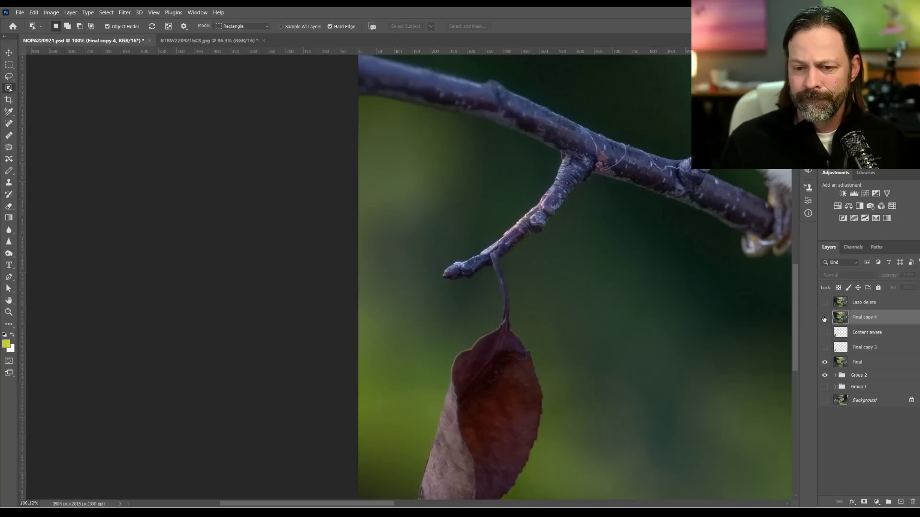
click(824, 317)
scroll(527, 388, up, 5)
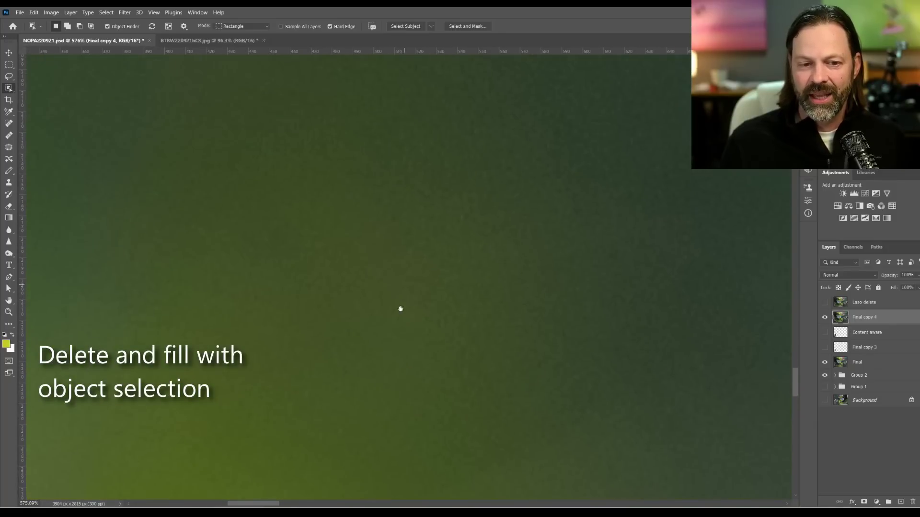
scroll(521, 196, up, 3)
- Zoom out and pan to center the twig tip for reviewing the fill
drag(521, 196, 524, 214)
drag(441, 337, 569, 200)
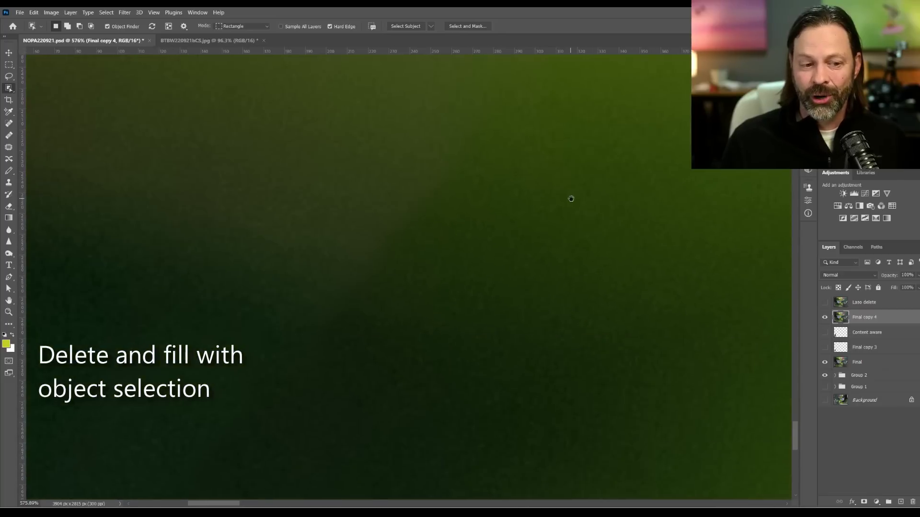
mouse_move(566, 340)
mouse_down()
mouse_move(520, 153)
mouse_move(545, 302)
mouse_move(540, 222)
mouse_move(551, 258)
mouse_move(544, 332)
mouse_up()
drag(451, 76, 452, 348)
drag(685, 143, 425, 294)
drag(657, 215, 440, 293)
drag(275, 230, 567, 253)
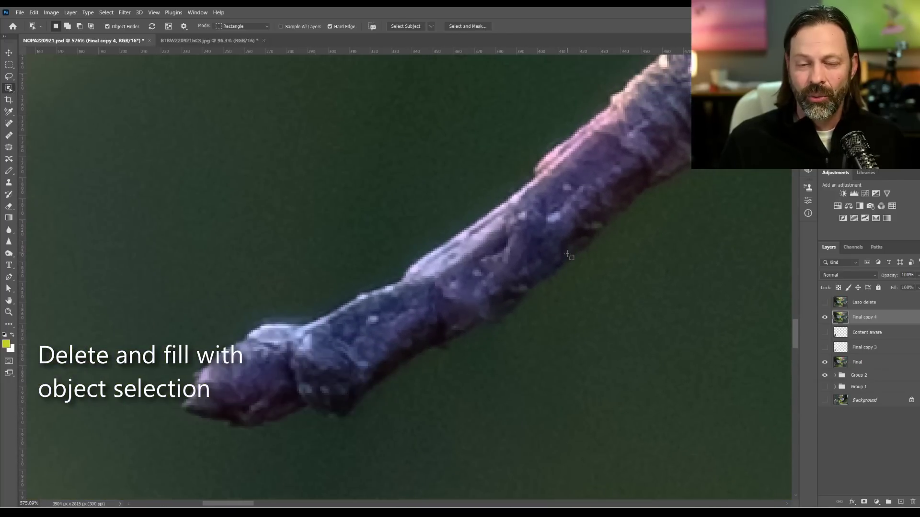
scroll(567, 254, down, 10)
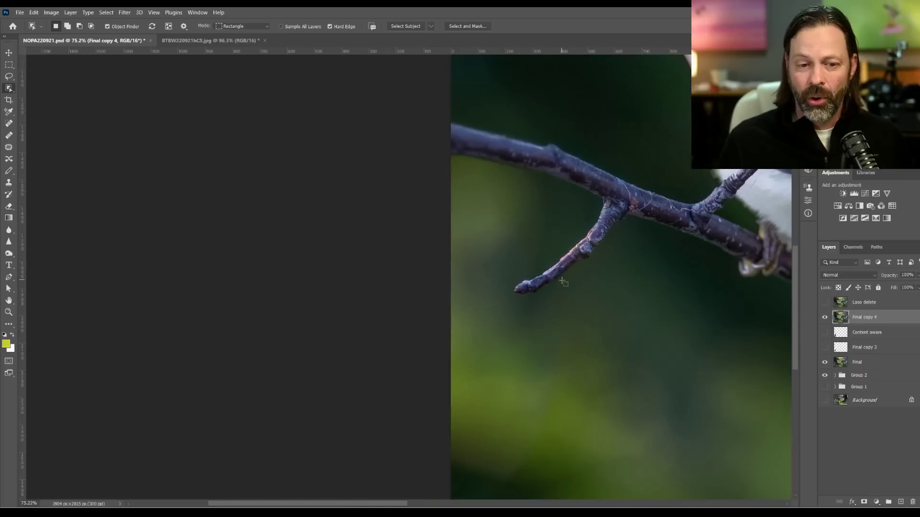
- Zoom out further to show the whole warbler photo with the hanging leaf
scroll(563, 283, down, 2)
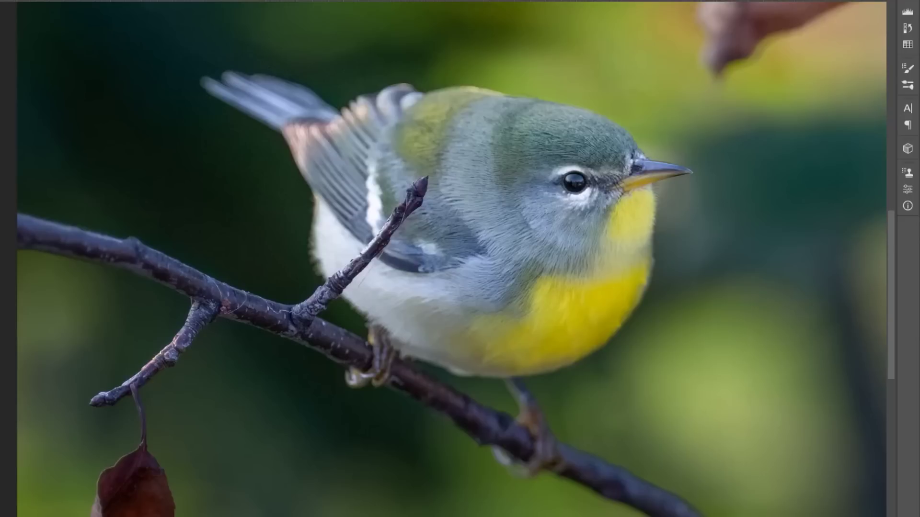
- Lasso the twig, then apply Content-Aware Fill with the branch brushed out of sampling
mouse_move(423, 174)
mouse_down()
mouse_move(394, 193)
mouse_move(349, 259)
mouse_move(304, 292)
mouse_up()
mouse_move(320, 329)
mouse_down()
mouse_move(371, 280)
mouse_move(419, 217)
mouse_move(433, 195)
mouse_move(413, 178)
mouse_up()
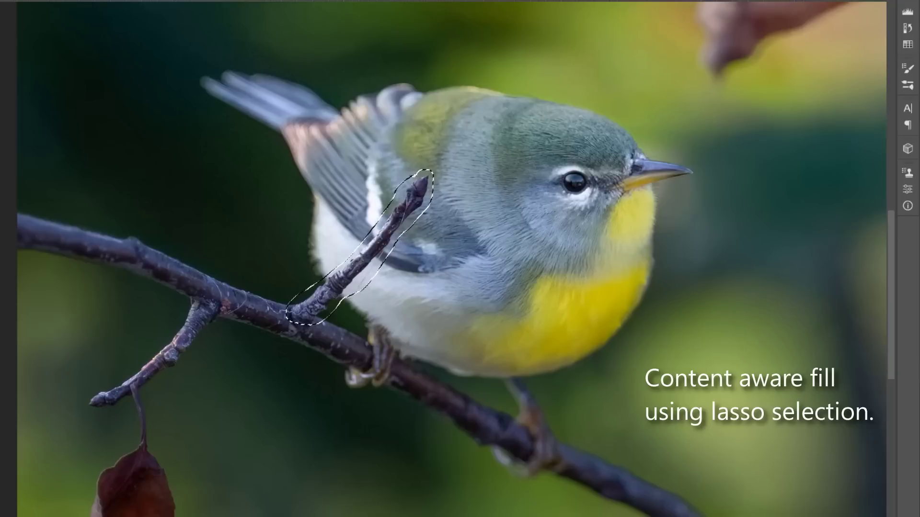
click(10, 0)
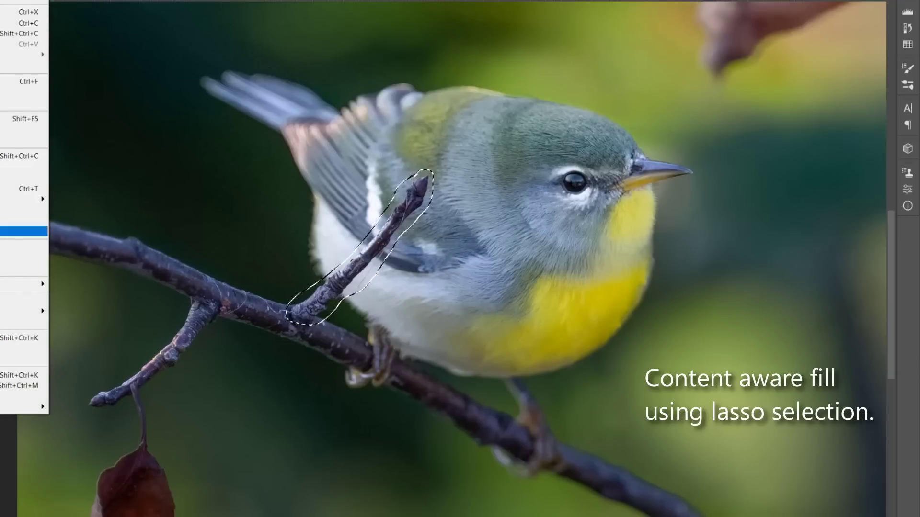
click(24, 141)
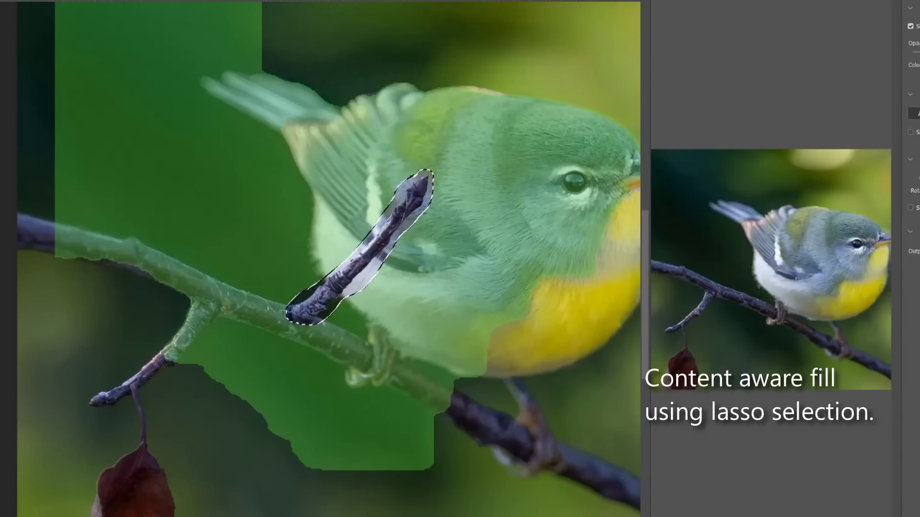
drag(59, 235, 120, 256)
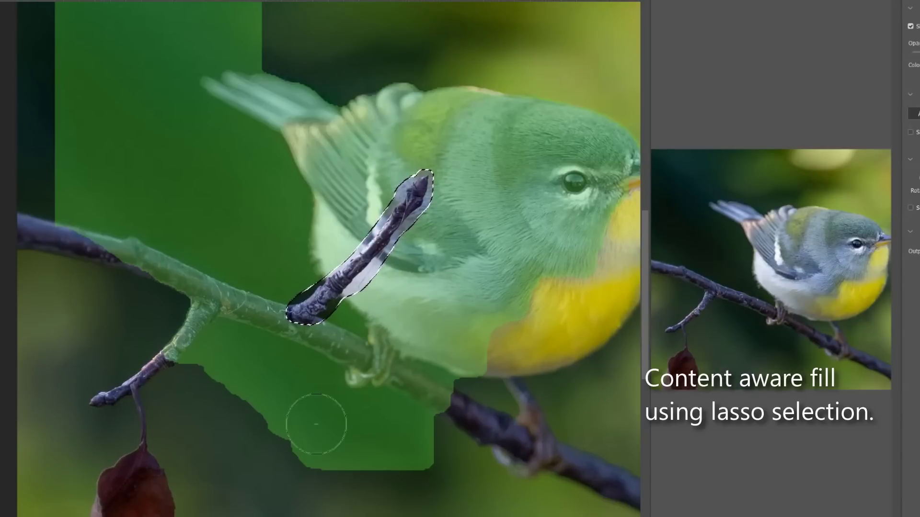
mouse_move(317, 424)
mouse_down()
mouse_move(387, 477)
mouse_move(436, 472)
mouse_move(452, 430)
mouse_move(356, 375)
mouse_move(155, 308)
mouse_up()
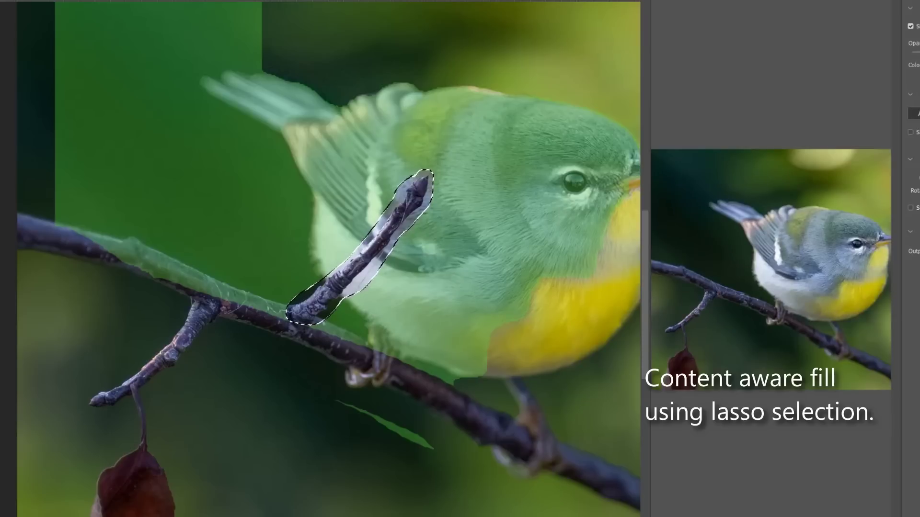
key(Return)
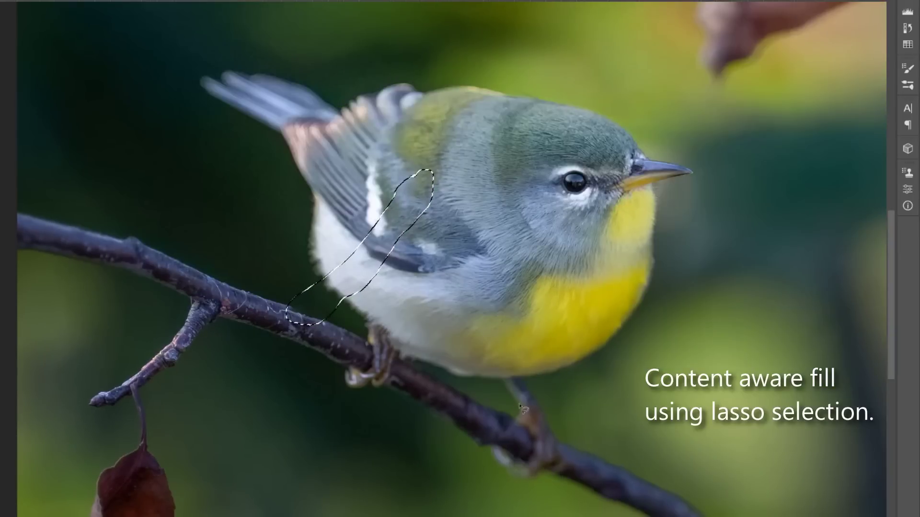
- Undo and redo the Content-Aware Fill to compare the bird with and without the twig
scroll(368, 248, up, 3)
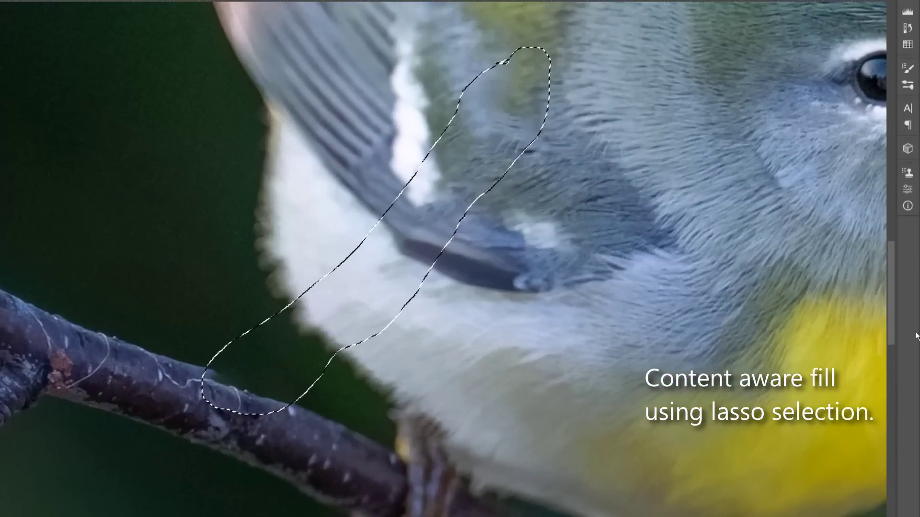
key(ctrl+z)
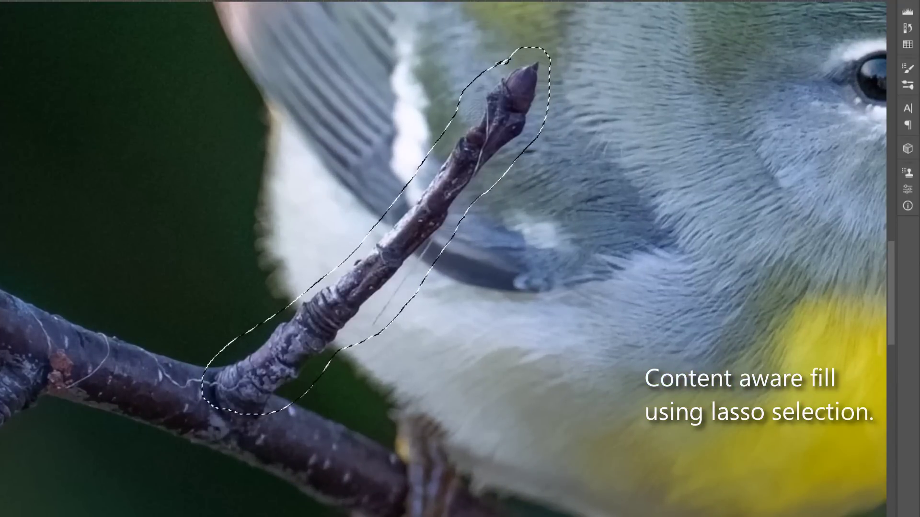
key(ctrl+shift+z)
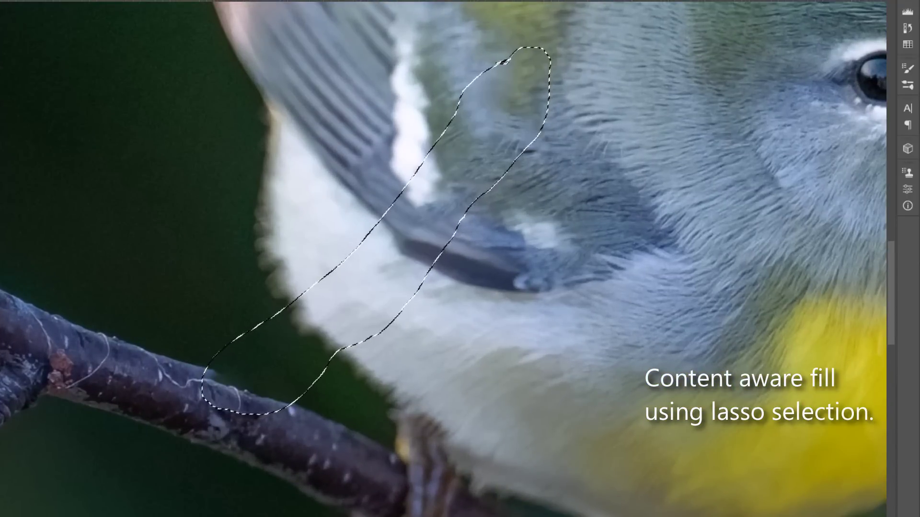
key(ctrl+z)
scroll(636, 326, down, 4)
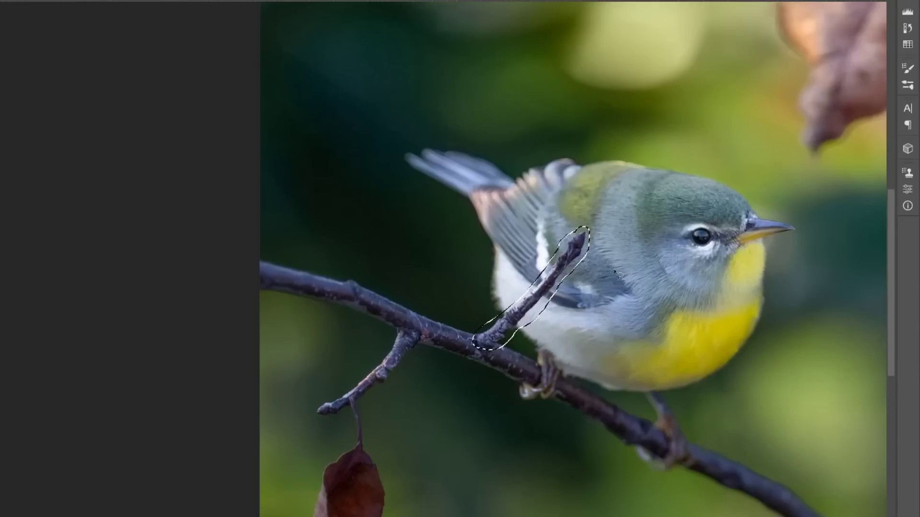
scroll(618, 276, up, 5)
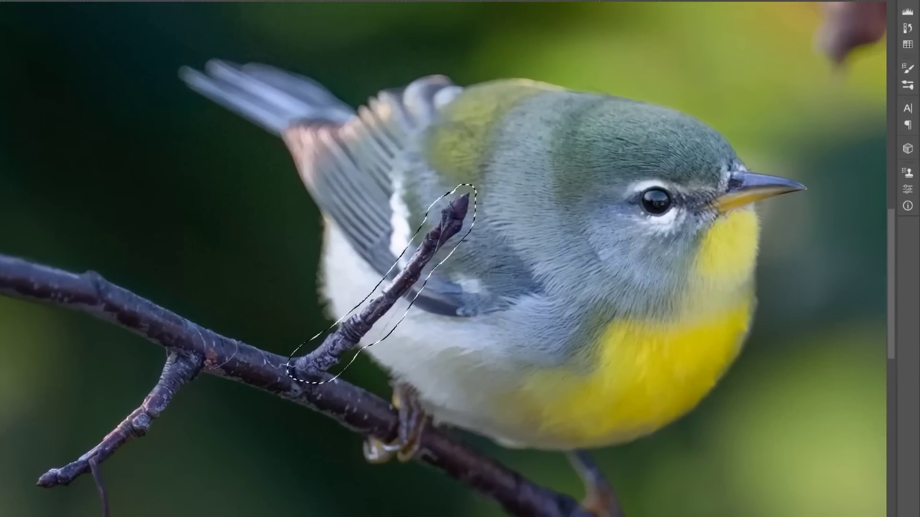
- Delete-fill the selection again, deselect with Ctrl+D, then undo to restore the twig
key(Delete)
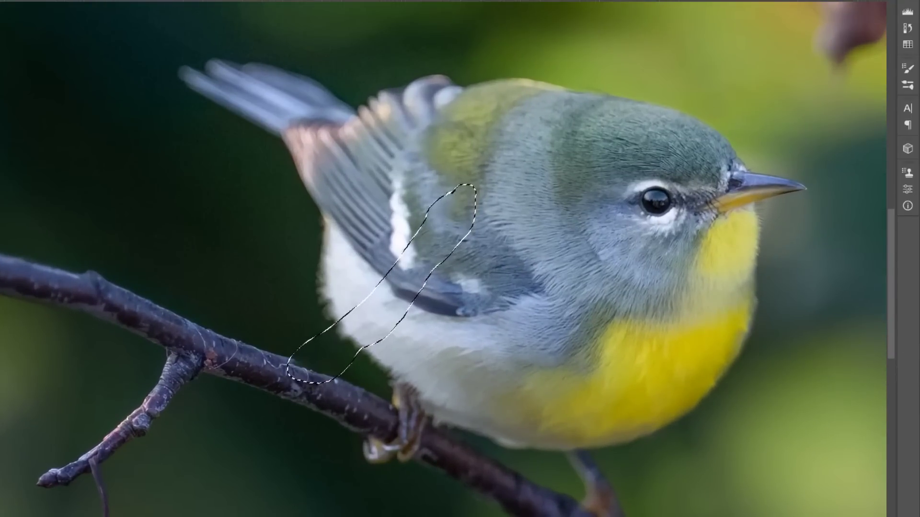
key(ctrl+d)
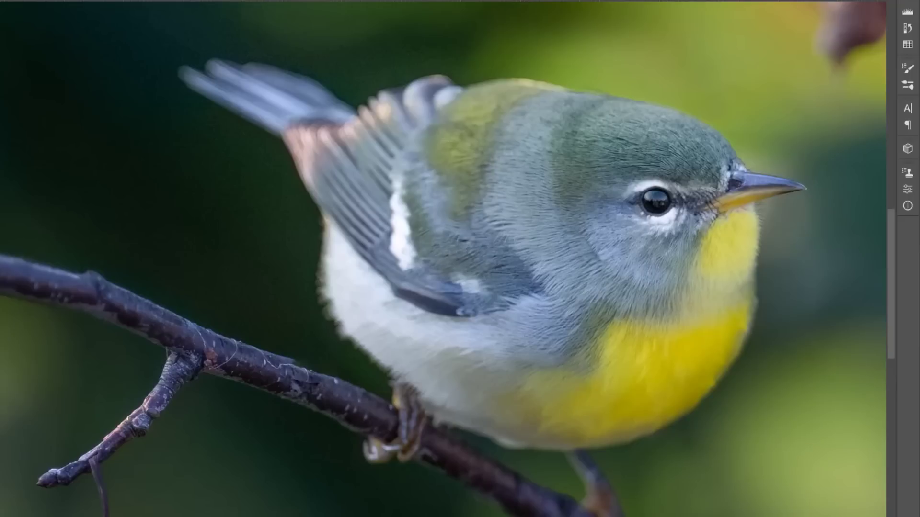
key(ctrl+z)
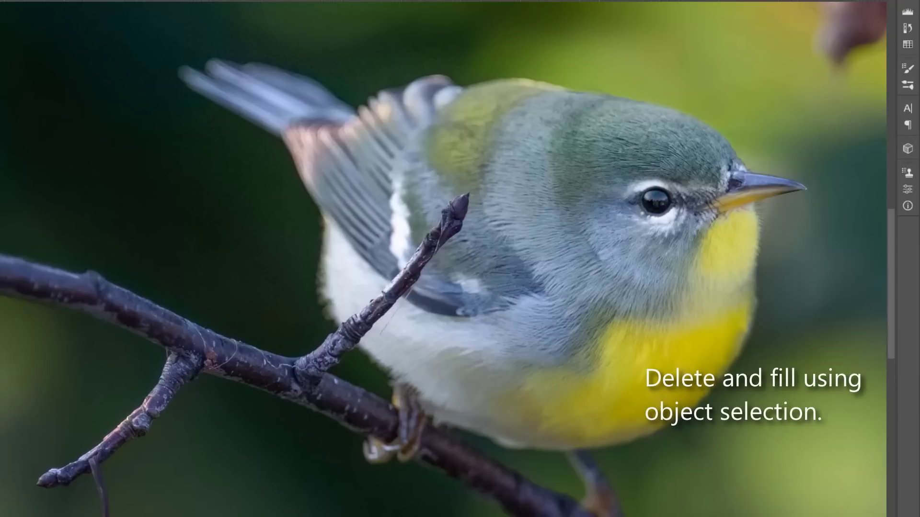
- Lasso around the twig with Object Selection and apply Delete and Fill Selection
mouse_move(462, 182)
mouse_down()
mouse_move(391, 249)
mouse_move(333, 340)
mouse_move(287, 359)
mouse_move(290, 370)
mouse_move(327, 385)
mouse_move(346, 372)
mouse_move(429, 278)
mouse_up()
drag(478, 210, 456, 190)
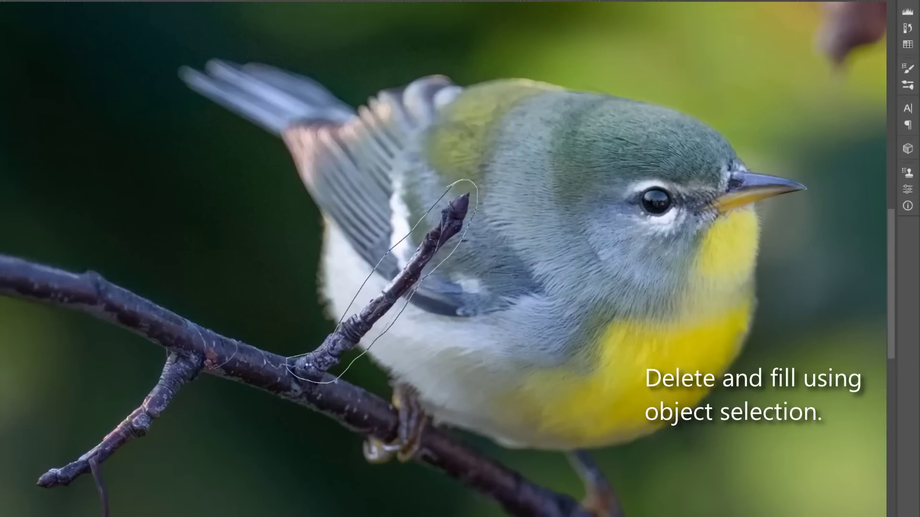
scroll(381, 280, up, 1)
scroll(382, 280, up, 5)
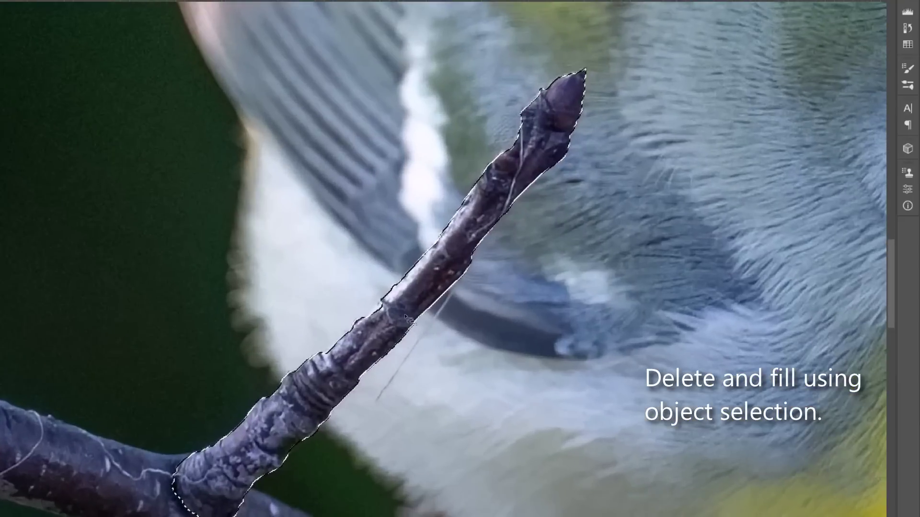
scroll(442, 328, down, 1)
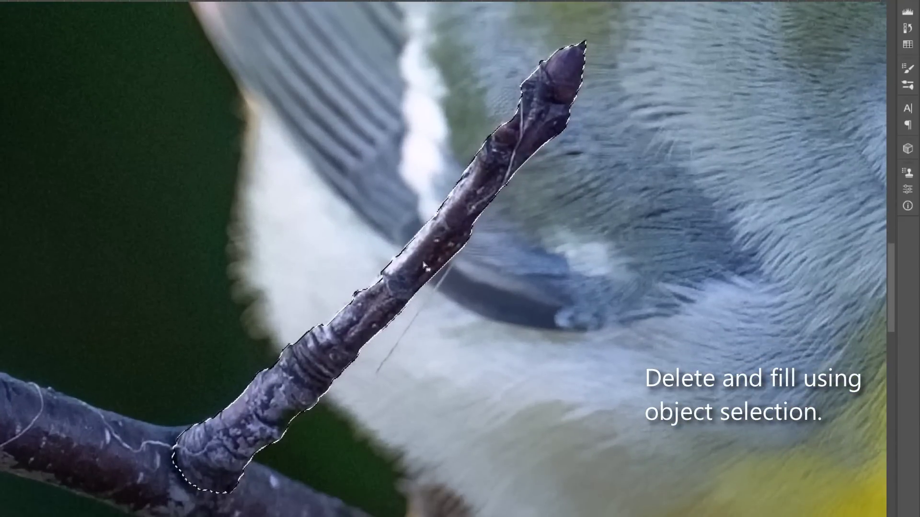
right_click(424, 262)
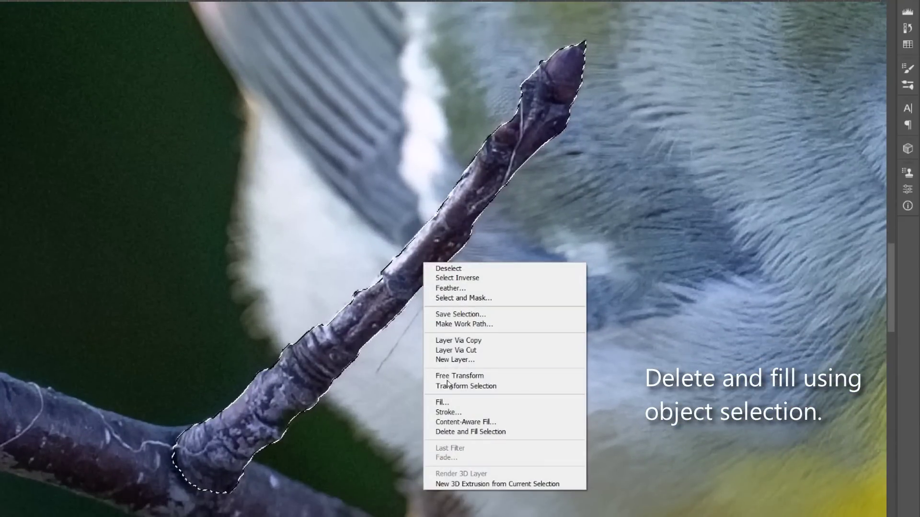
click(449, 432)
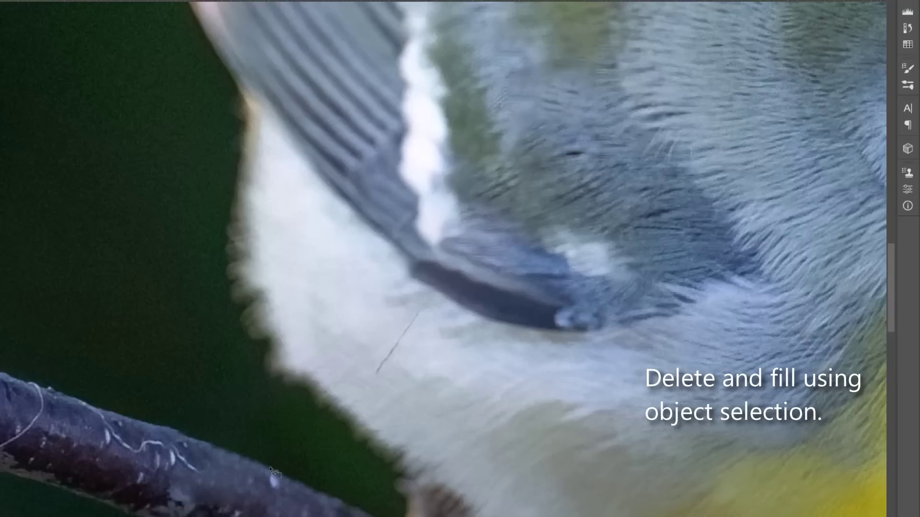
scroll(235, 483, up, 1)
scroll(407, 396, up, 1)
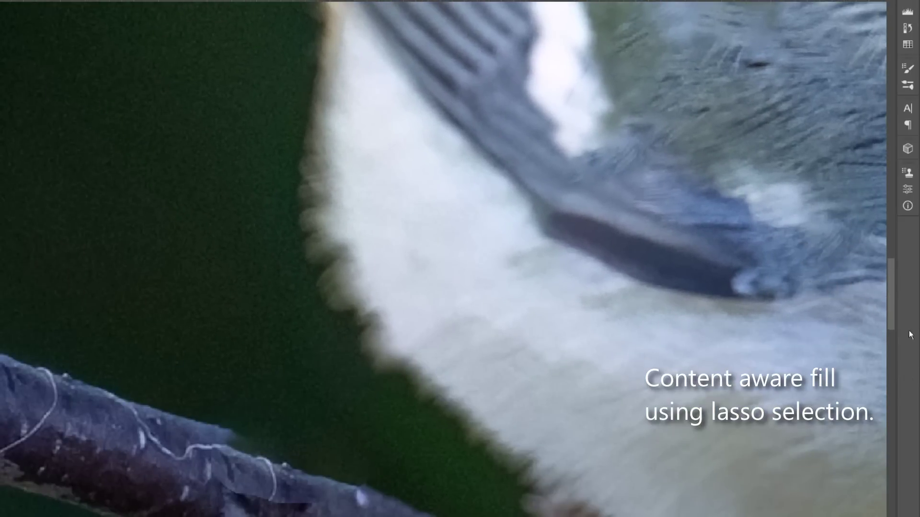
drag(553, 276, 497, 355)
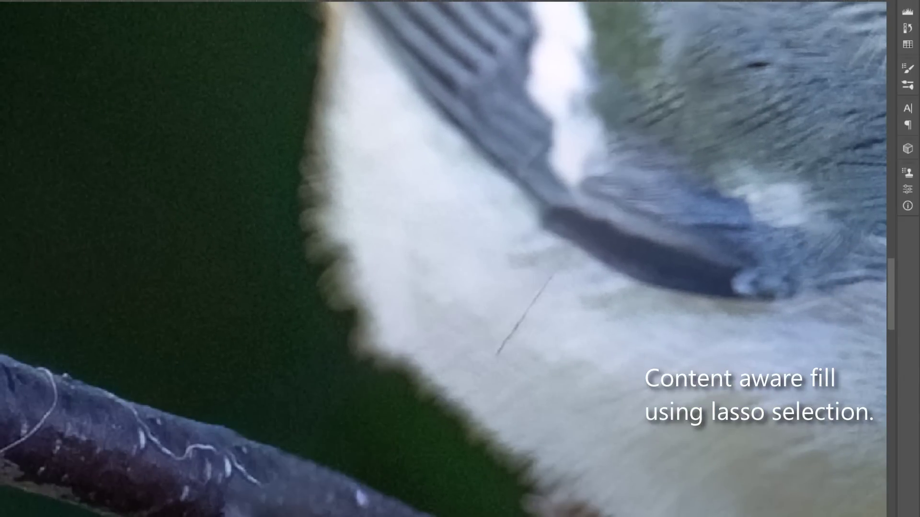
key(w)
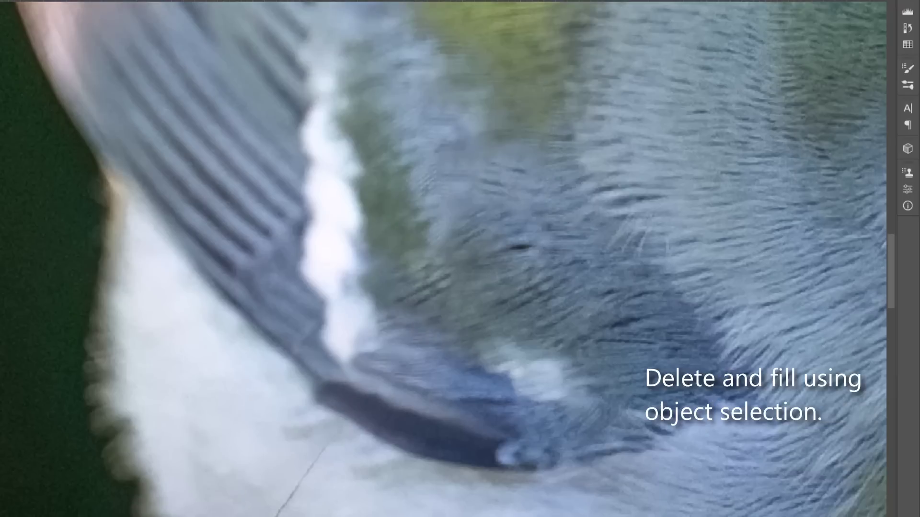
scroll(793, 312, down, 5)
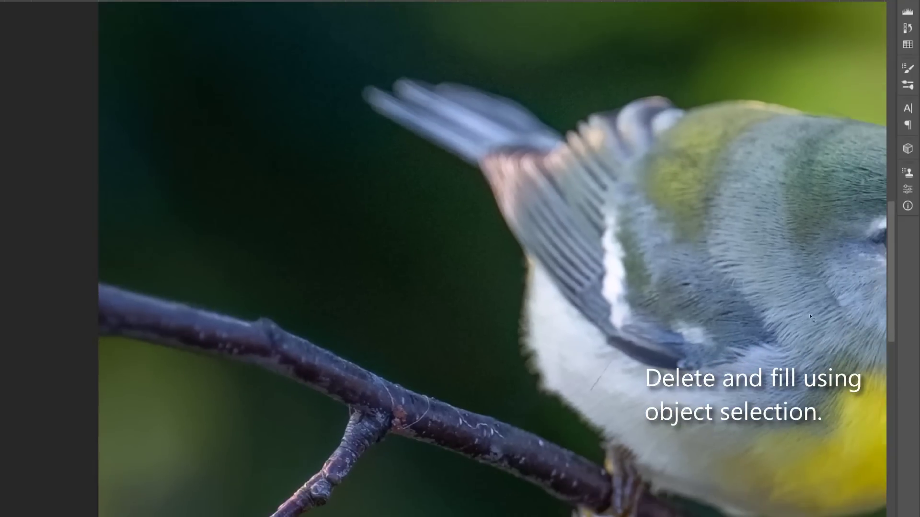
drag(793, 311, 594, 286)
- Zoom out to see the whole warbler on its branch
scroll(595, 286, down, 2)
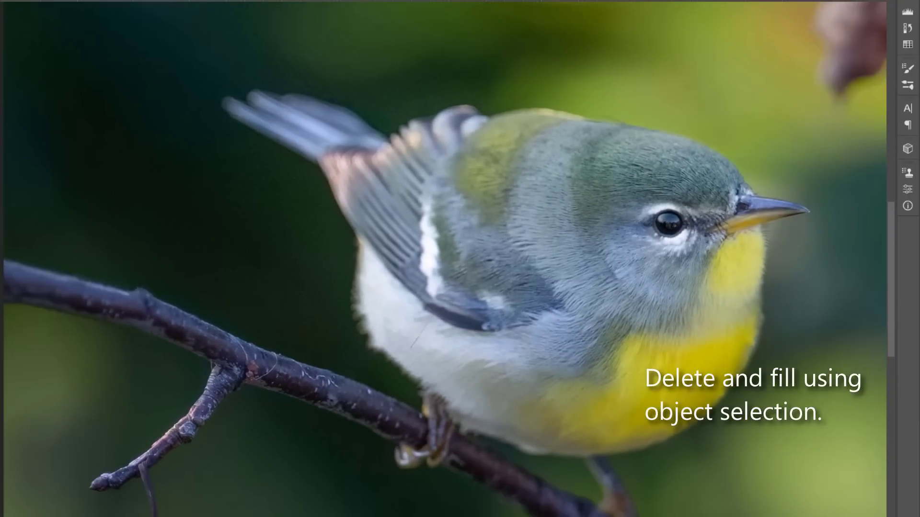